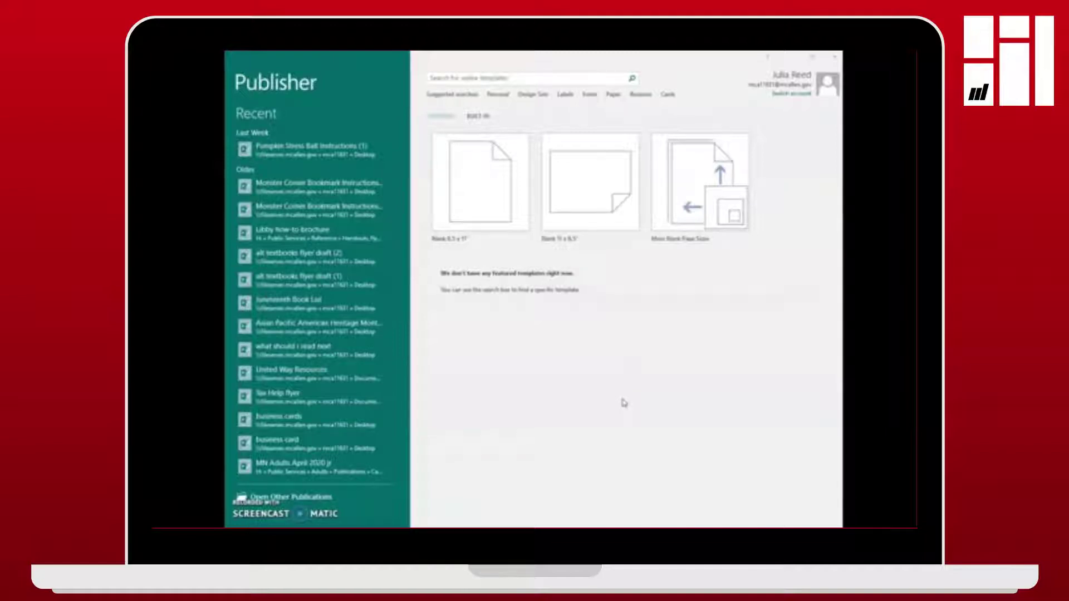
# Step: Show the Built-in templates and choose the Greeting Cards category
pyautogui.click(592, 212)
pyautogui.click(476, 118)
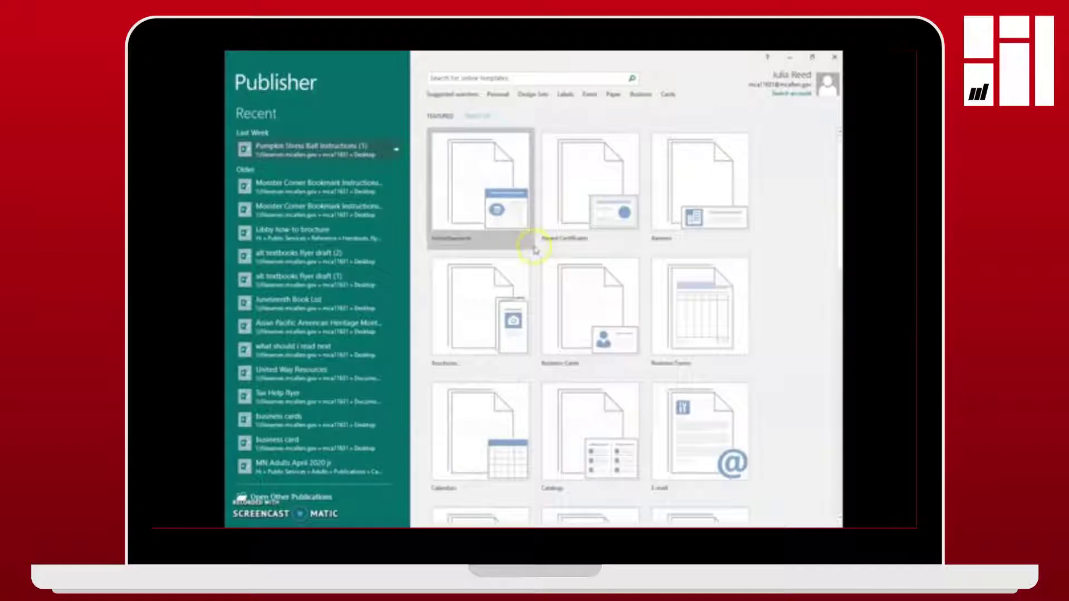
pyautogui.scroll(-5, 534, 249)
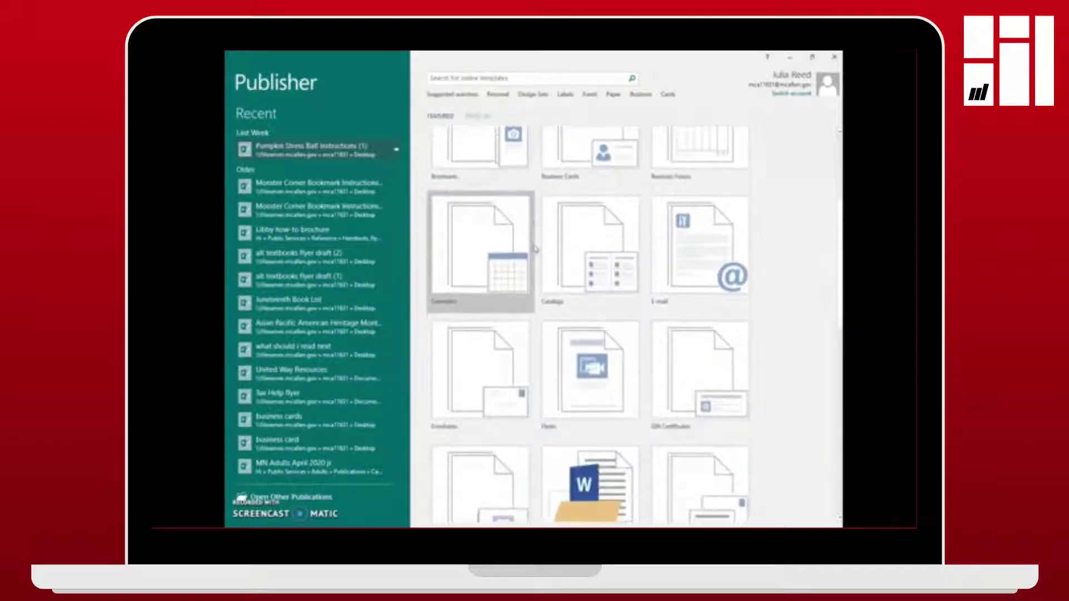
pyautogui.scroll(-2, 534, 245)
pyautogui.click(489, 398)
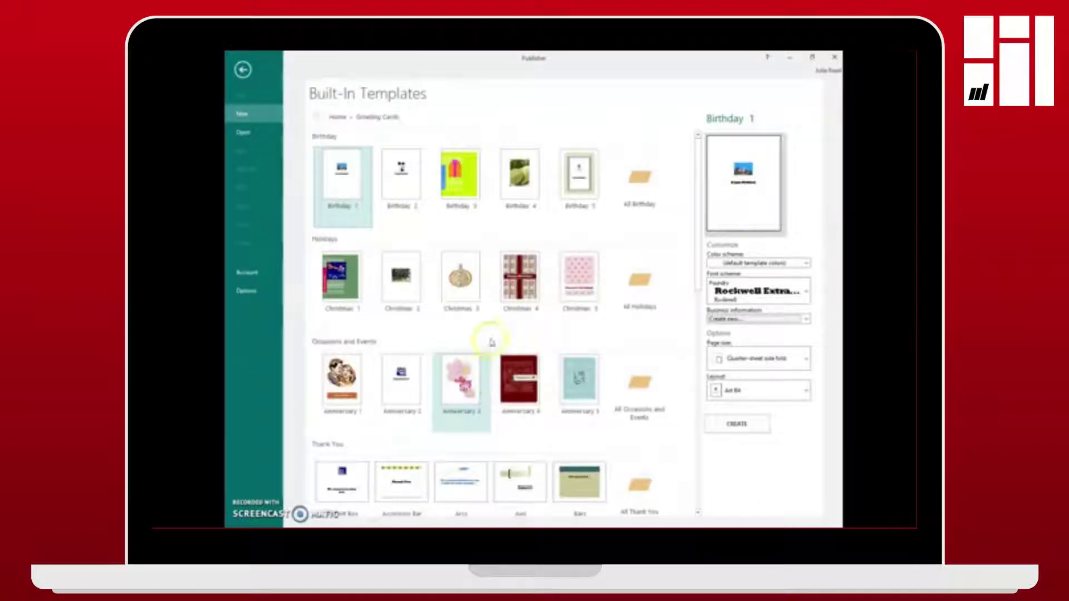
# Step: Show All Holidays cards, compare Christmas 11 and Christmas 2, then select Christmas 1
pyautogui.click(643, 281)
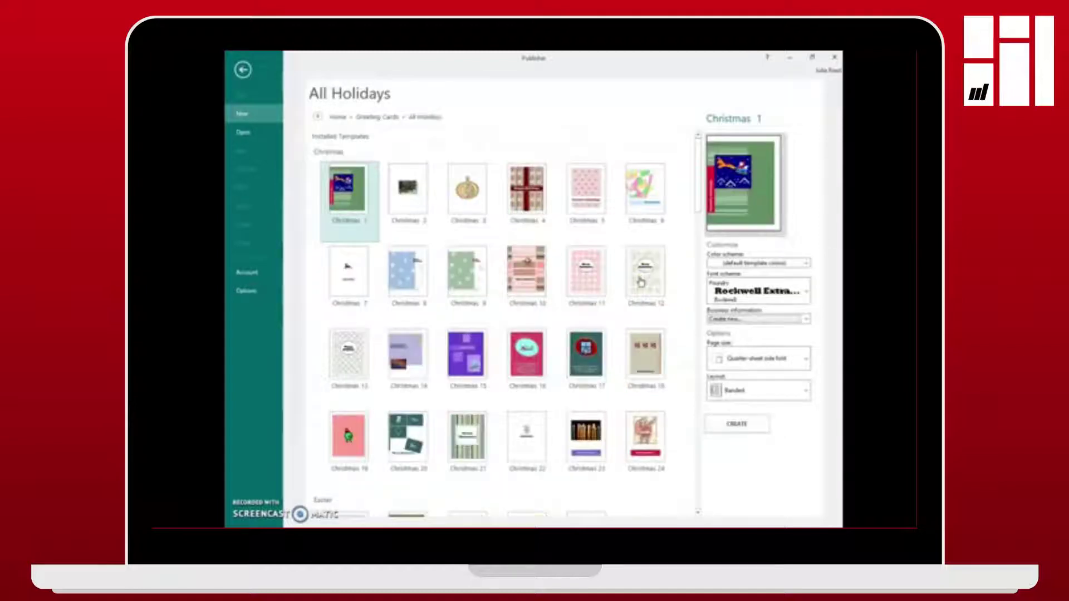
pyautogui.click(615, 255)
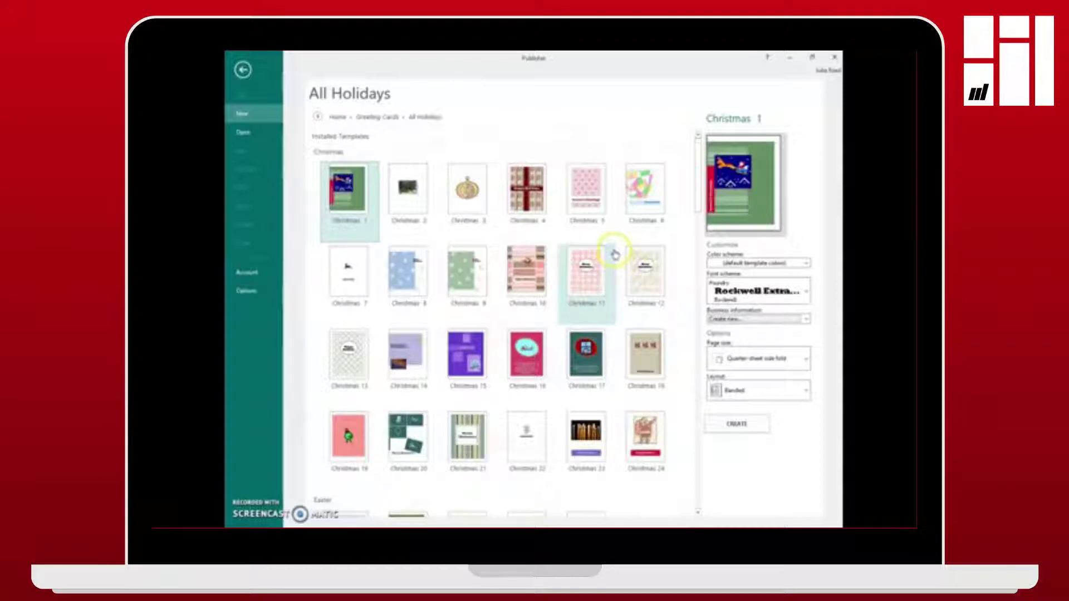
pyautogui.scroll(-3, 615, 255)
pyautogui.scroll(1, 614, 255)
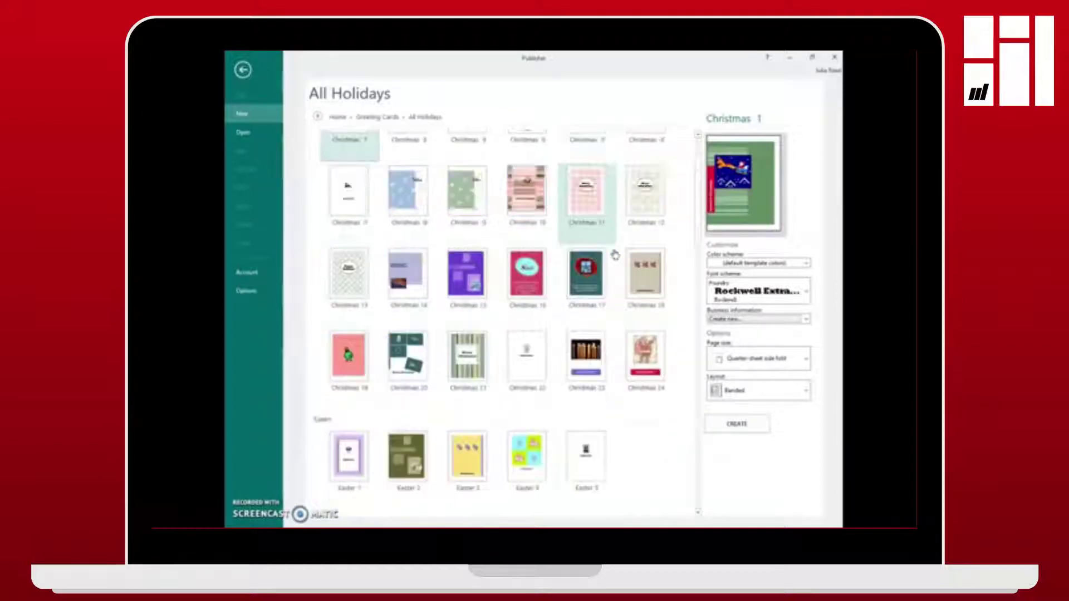
pyautogui.scroll(1, 615, 255)
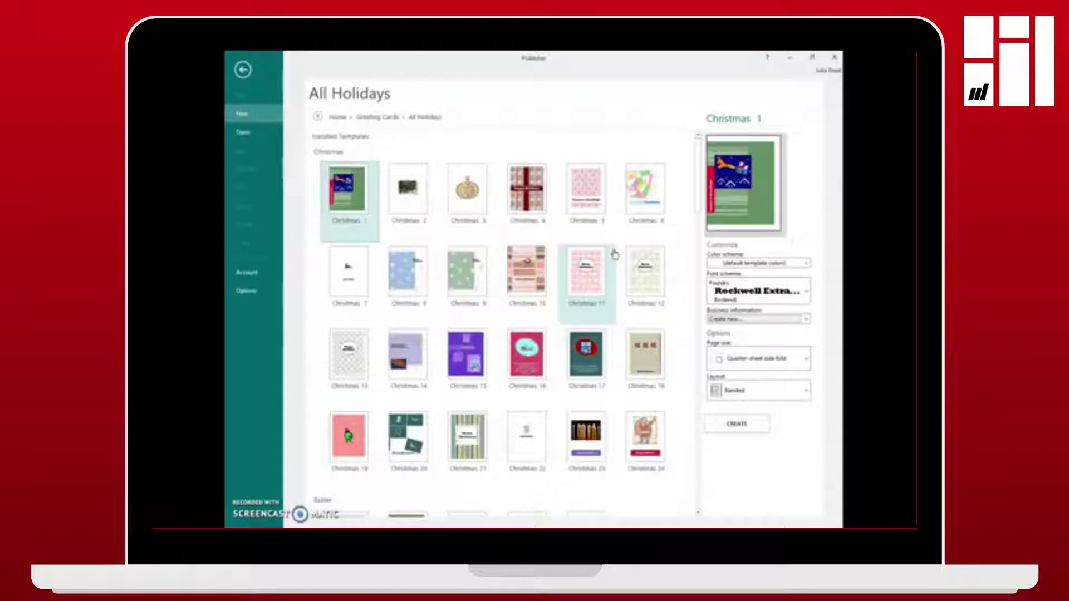
pyautogui.click(435, 233)
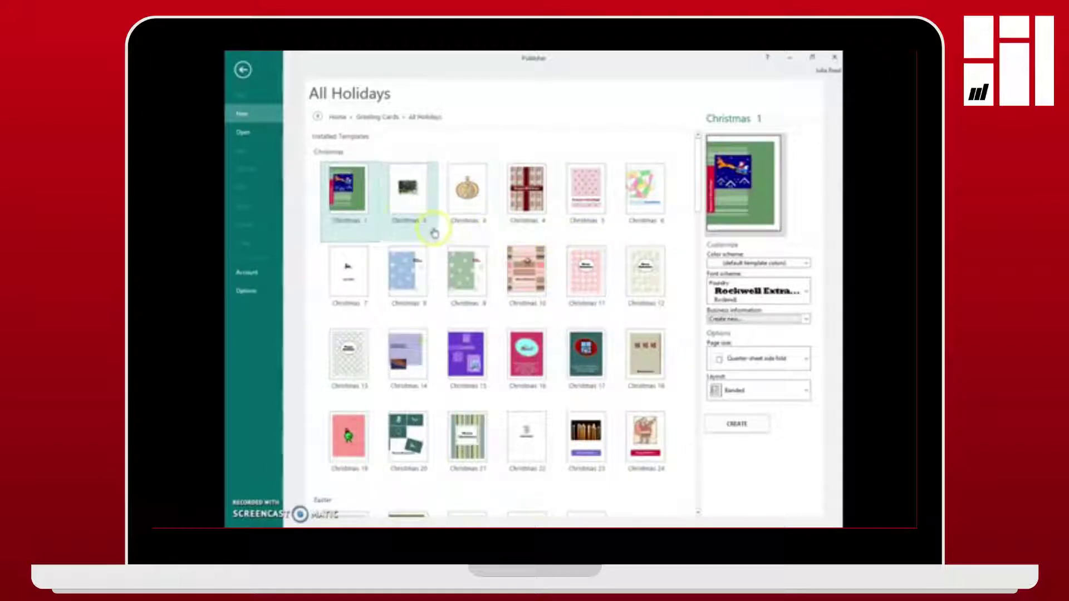
pyautogui.moveTo(349, 205); pyautogui.dragTo(349, 205)
# Step: Apply the Mistletoe colour scheme to the Christmas 1 card
pyautogui.click(808, 265)
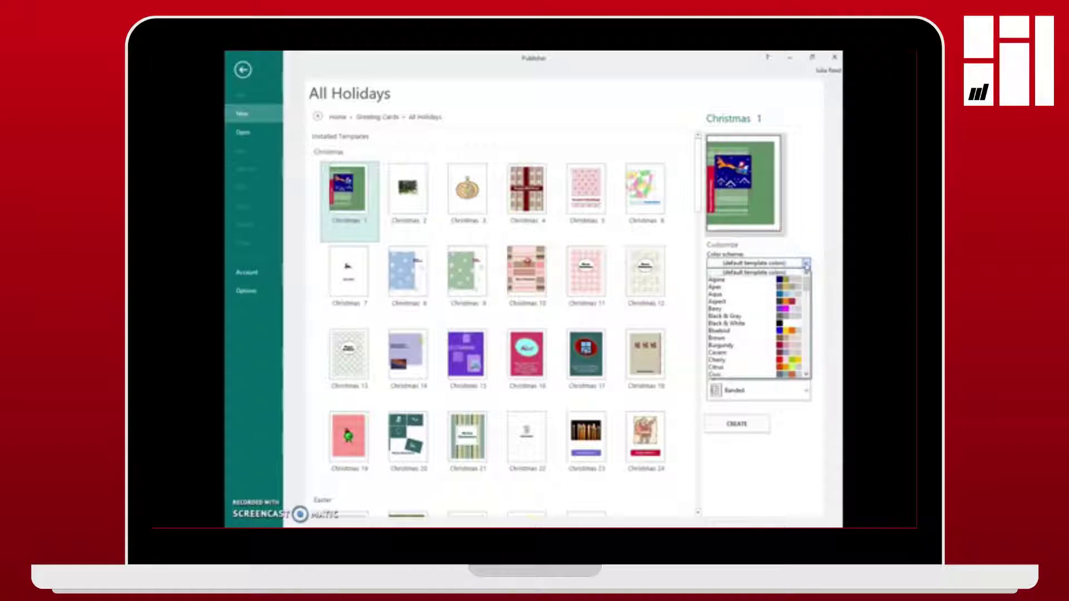
pyautogui.click(783, 301)
pyautogui.scroll(-3, 783, 302)
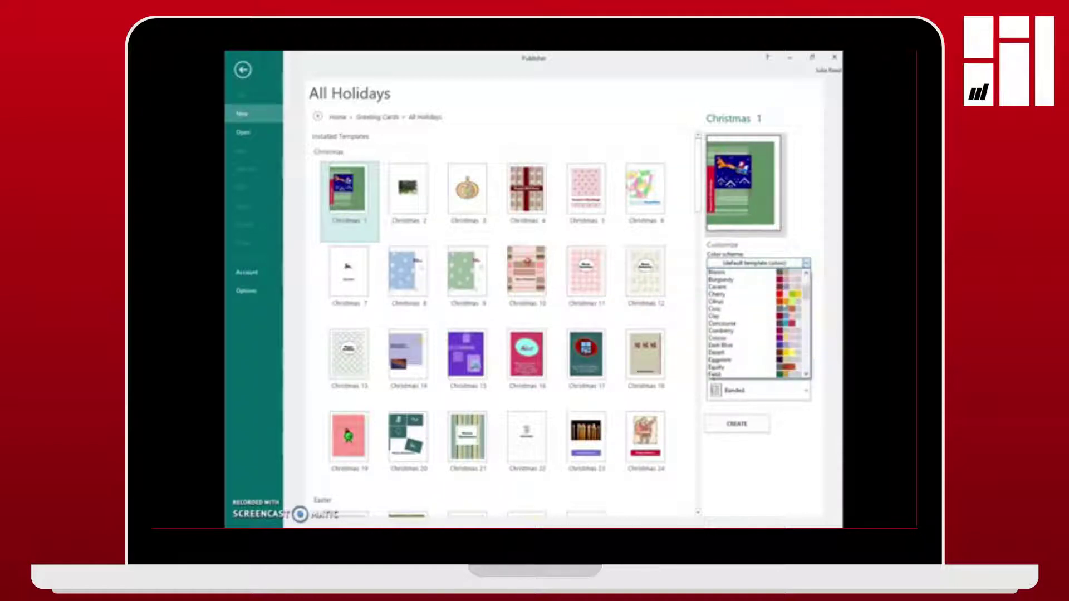
pyautogui.scroll(-1, 757, 323)
pyautogui.scroll(-10, 780, 323)
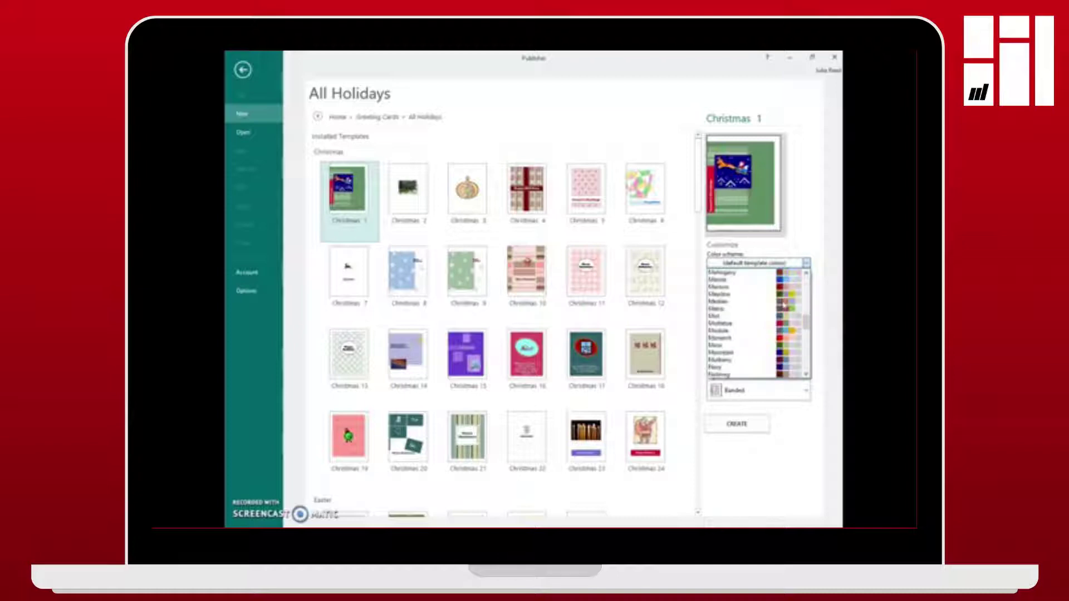
pyautogui.click(790, 325)
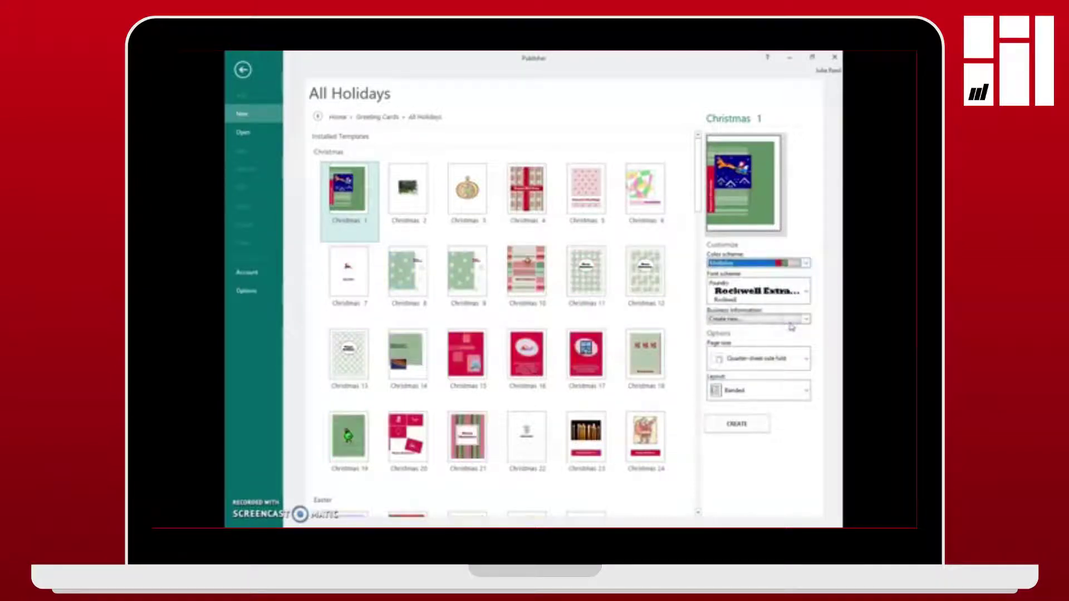
# Step: Apply the Bodoni MT Black font scheme to the card
pyautogui.click(807, 292)
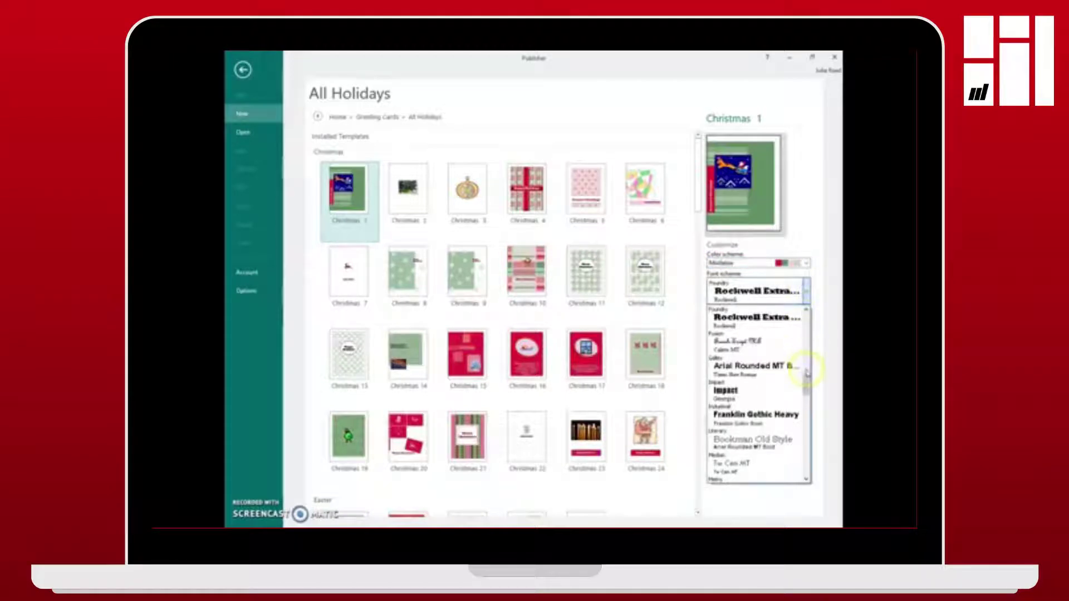
pyautogui.moveTo(806, 382); pyautogui.dragTo(816, 333)
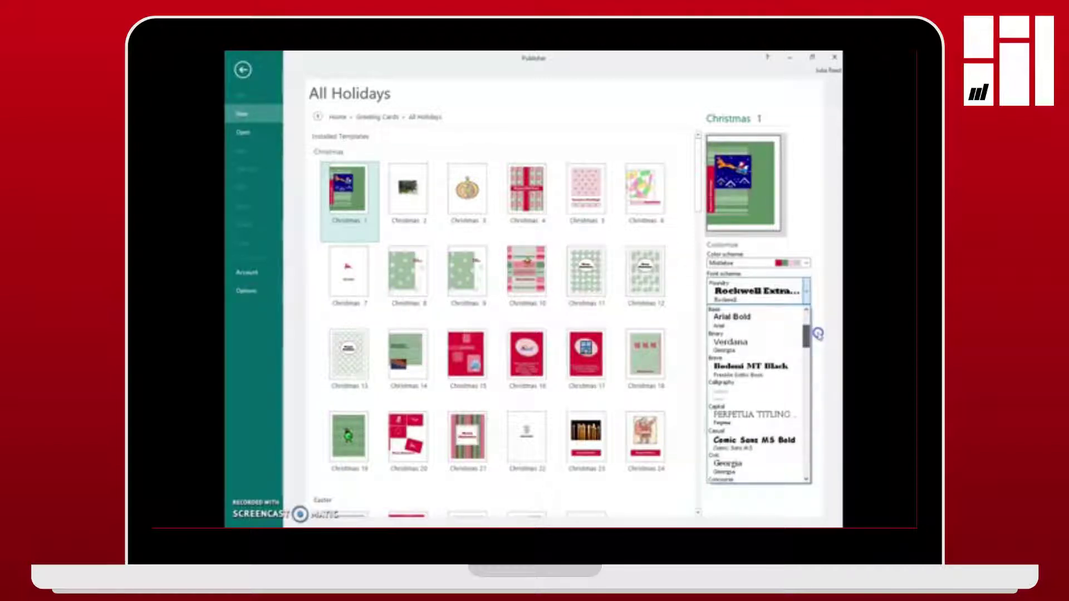
pyautogui.click(752, 368)
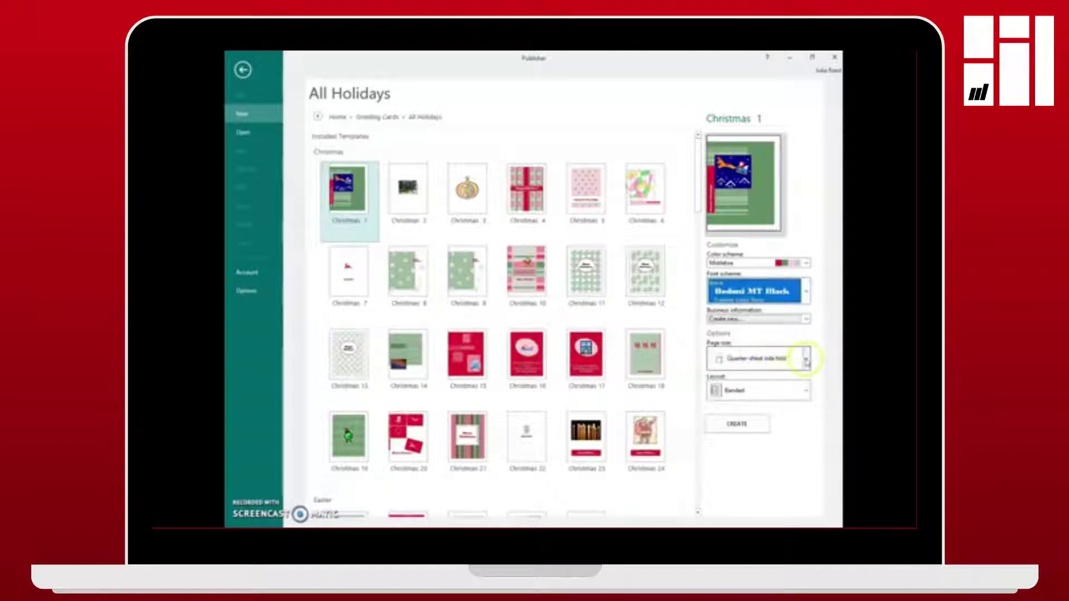
# Step: Choose Quarter-sheet side fold page size, keep the Banded layout, and create the card
pyautogui.click(806, 361)
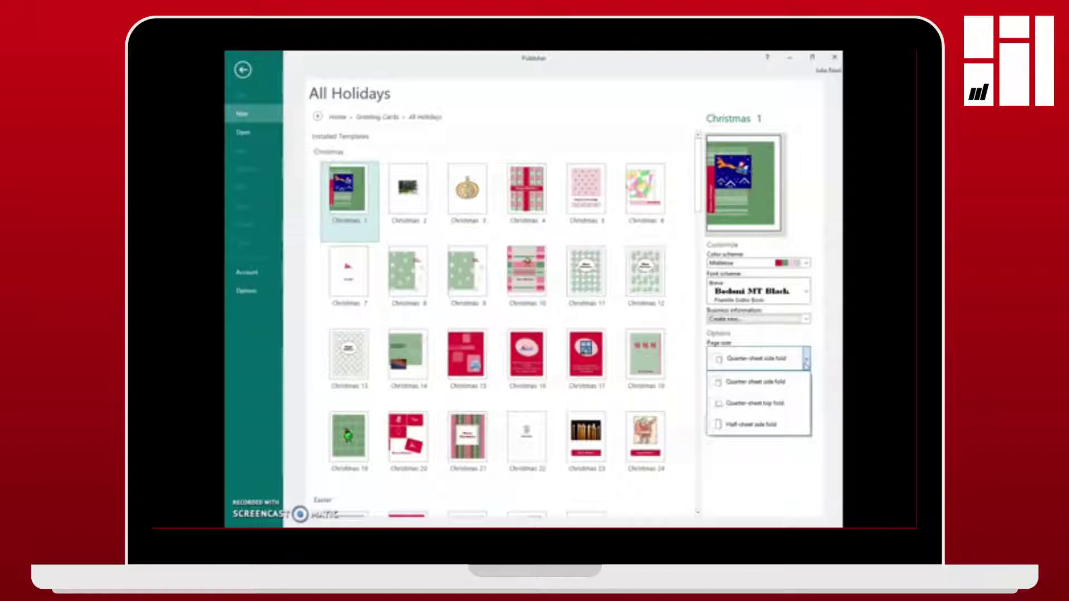
pyautogui.click(795, 386)
pyautogui.click(795, 386)
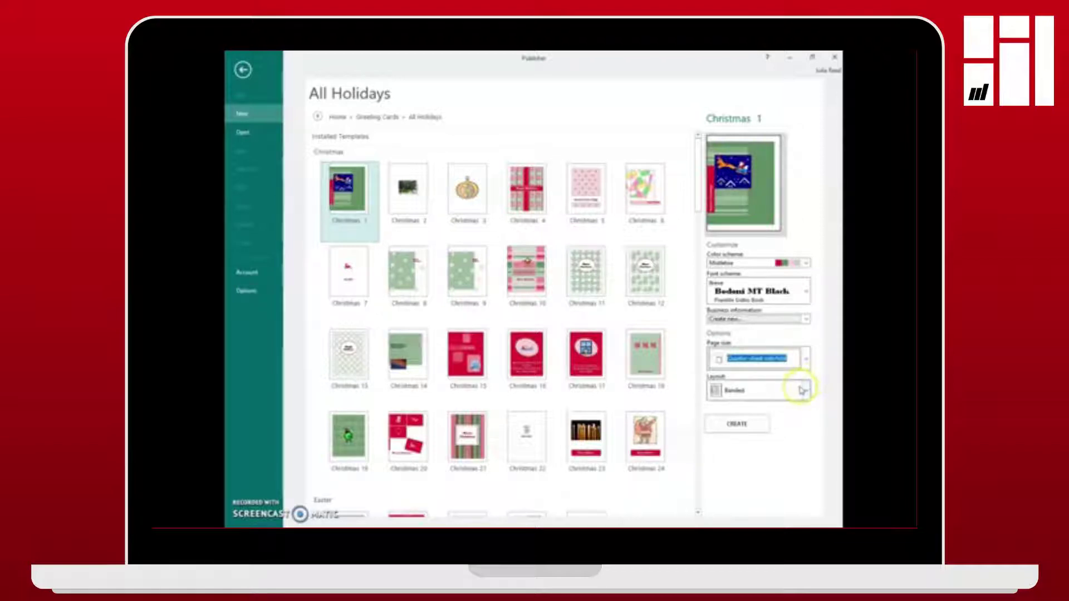
pyautogui.click(804, 390)
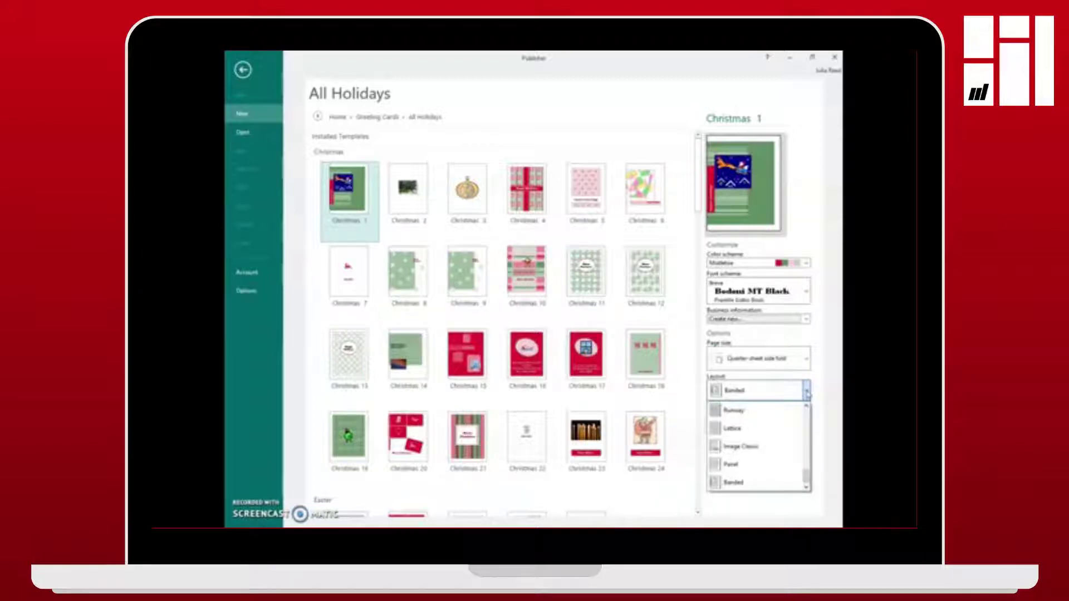
pyautogui.click(806, 392)
pyautogui.click(729, 421)
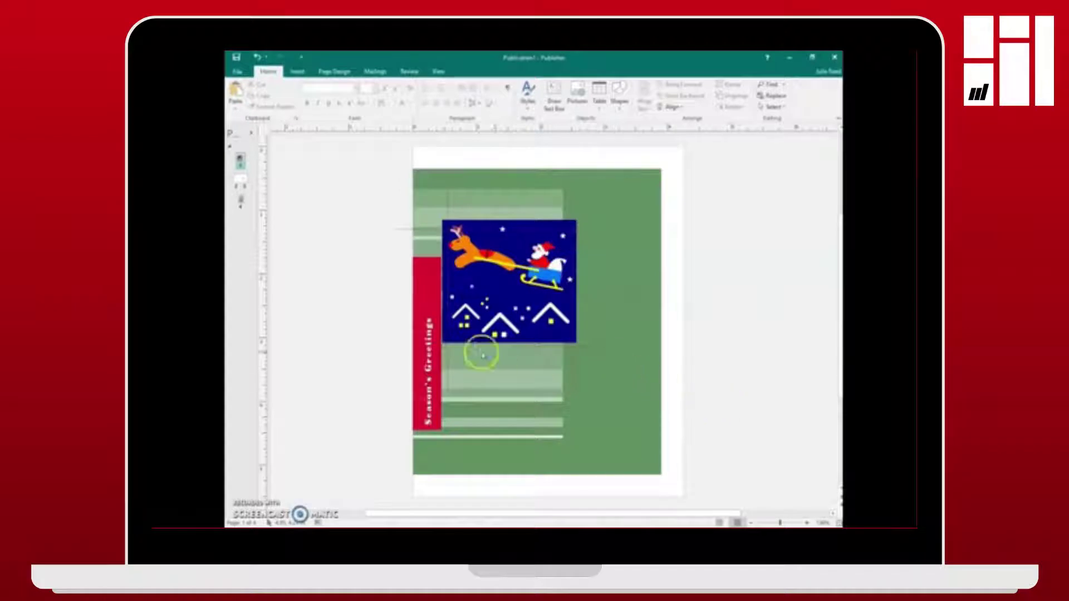
# Step: Drag the Santa sleigh picture up and slightly right on the front page
pyautogui.click(516, 285)
pyautogui.moveTo(516, 285); pyautogui.dragTo(540, 247)
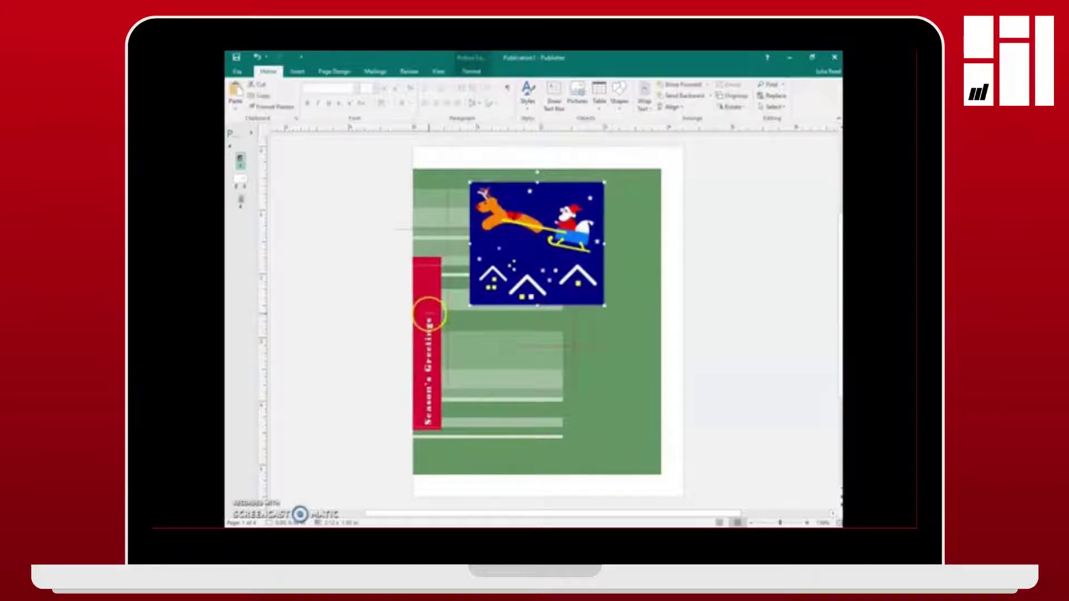
# Step: Select all the Season's Greetings banner text and pick a larger font size
pyautogui.click(428, 319)
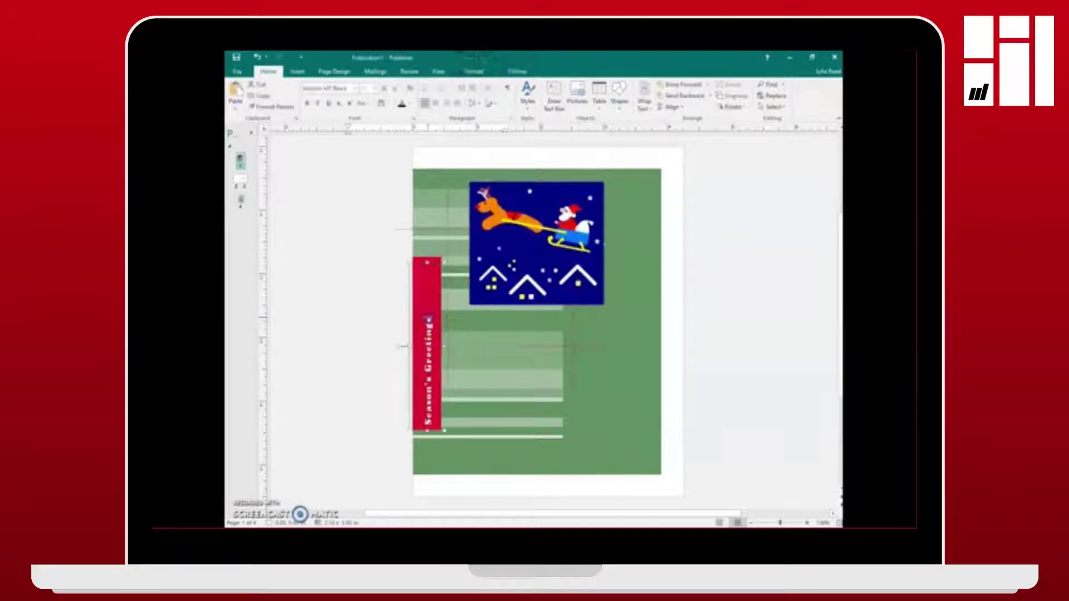
pyautogui.tripleClick(429, 319)
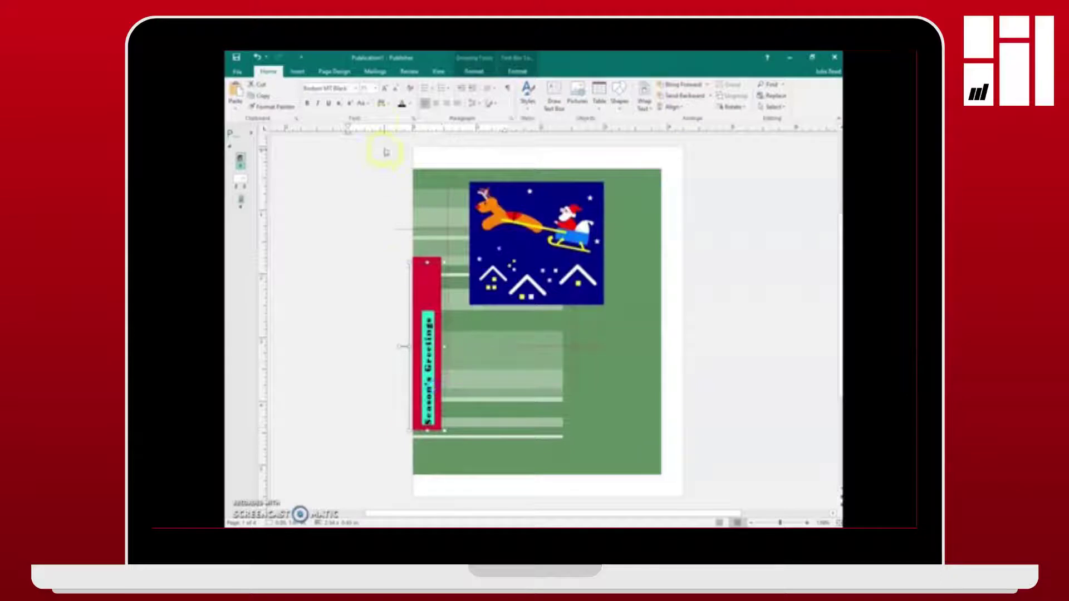
pyautogui.click(374, 90)
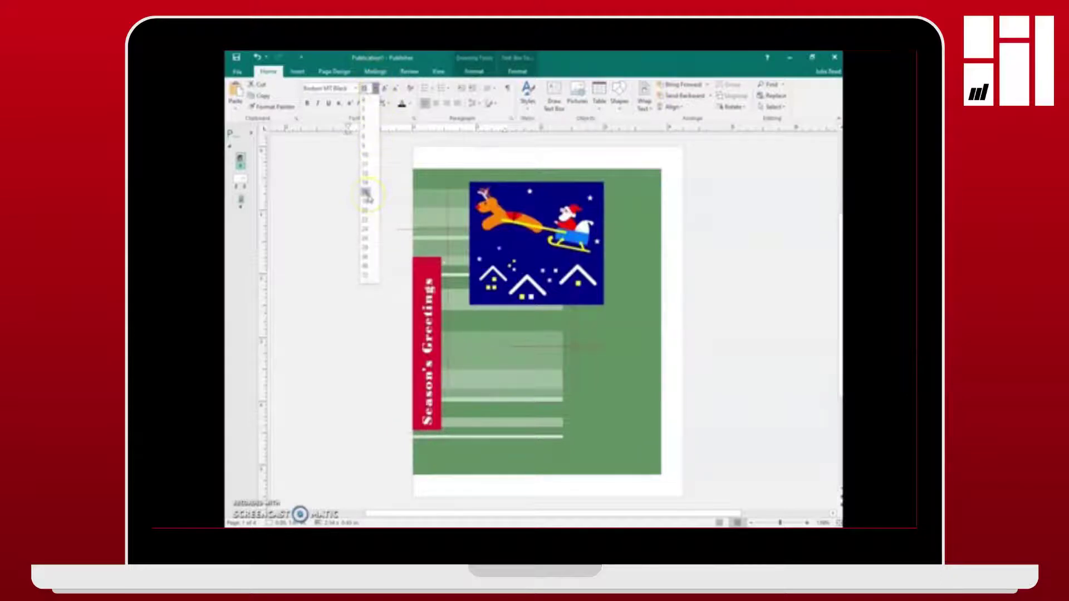
pyautogui.click(367, 195)
pyautogui.click(366, 197)
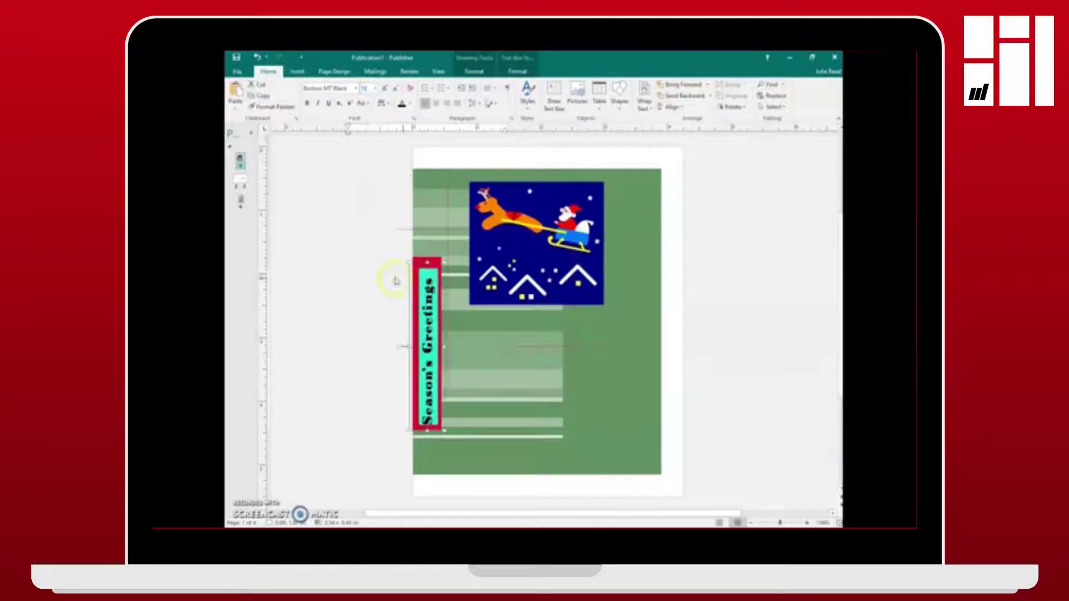
pyautogui.click(617, 338)
# Step: Enlarge the Santa sleigh picture from its bottom-right corner and nudge it into place
pyautogui.click(472, 304)
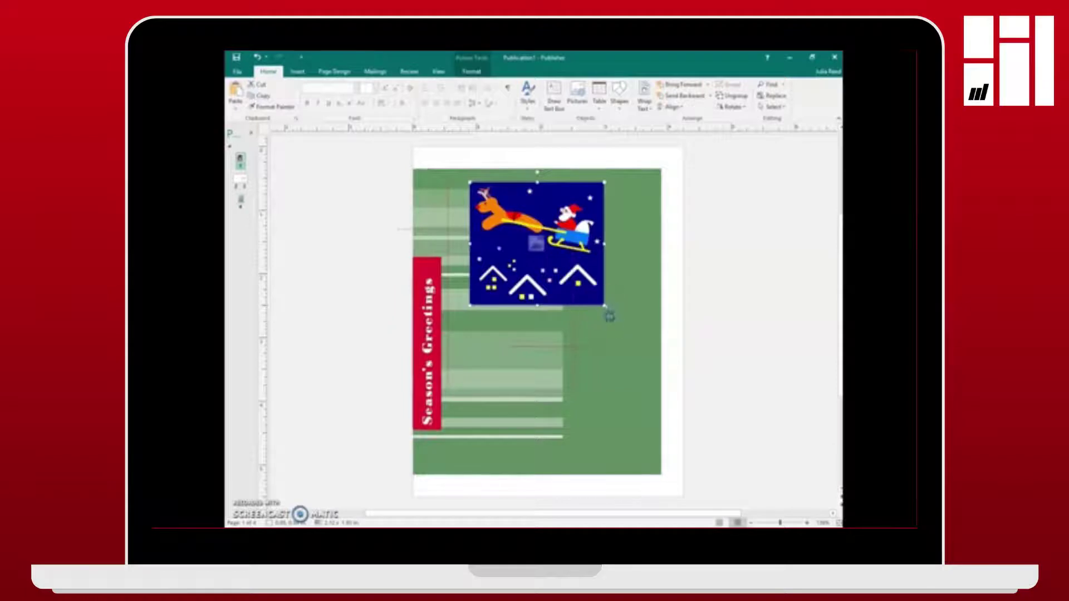
pyautogui.moveTo(604, 305); pyautogui.dragTo(645, 361)
pyautogui.moveTo(553, 267); pyautogui.dragTo(556, 271)
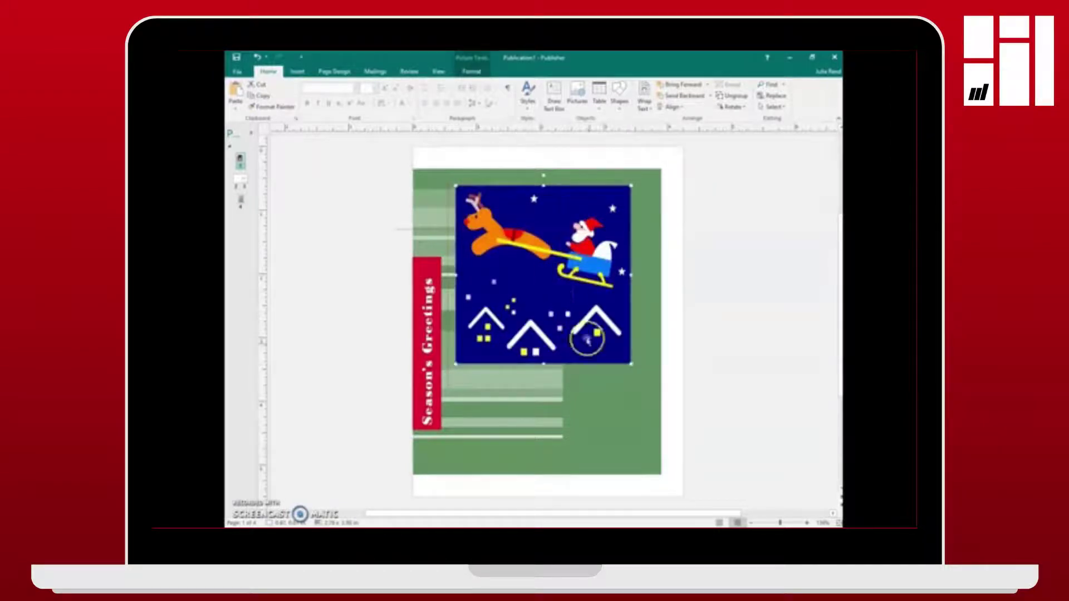
pyautogui.click(616, 419)
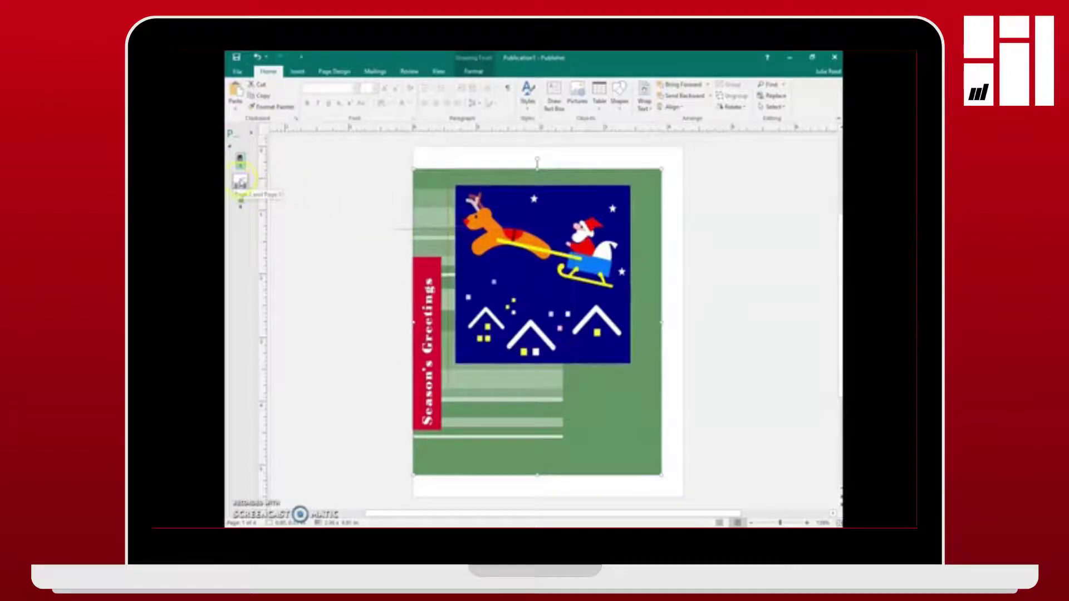
# Step: On the inside pages, set the first verse paragraph in Felix Titling
pyautogui.click(241, 181)
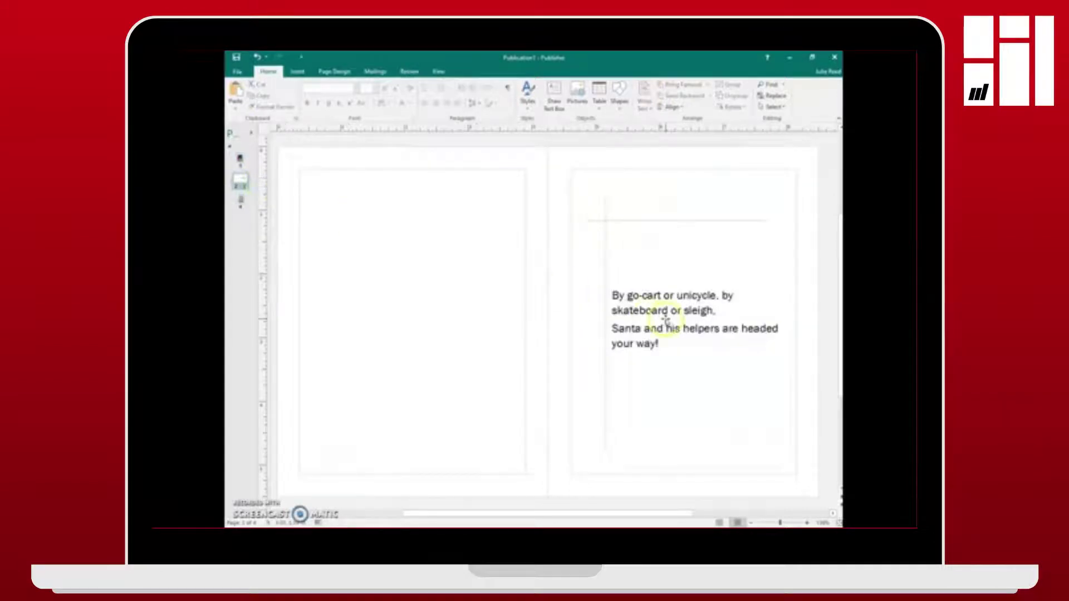
pyautogui.tripleClick(649, 305)
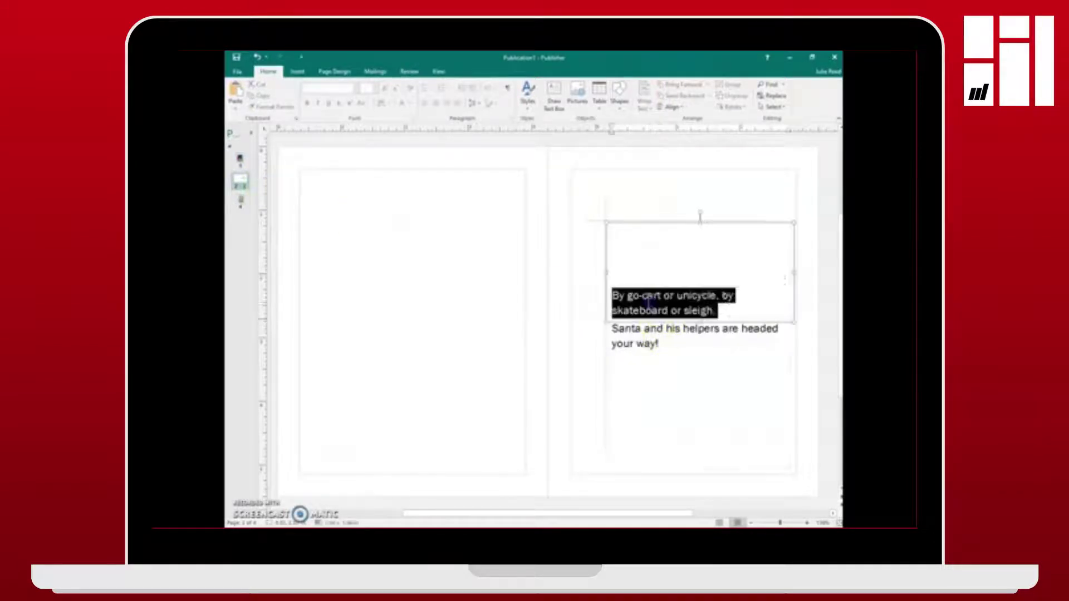
pyautogui.click(667, 345)
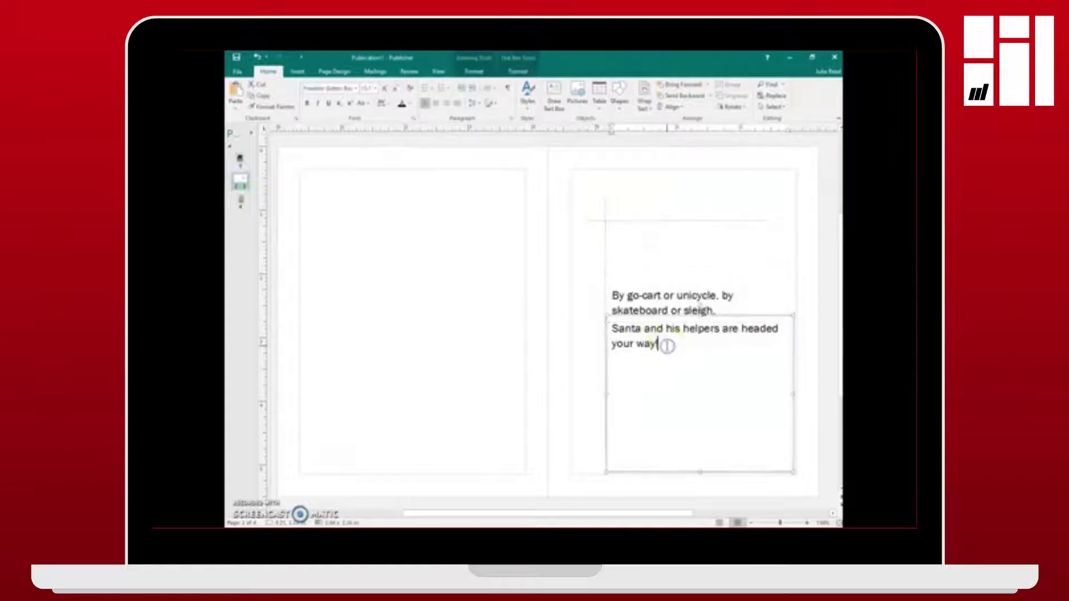
pyautogui.click(720, 310)
pyautogui.tripleClick(685, 300)
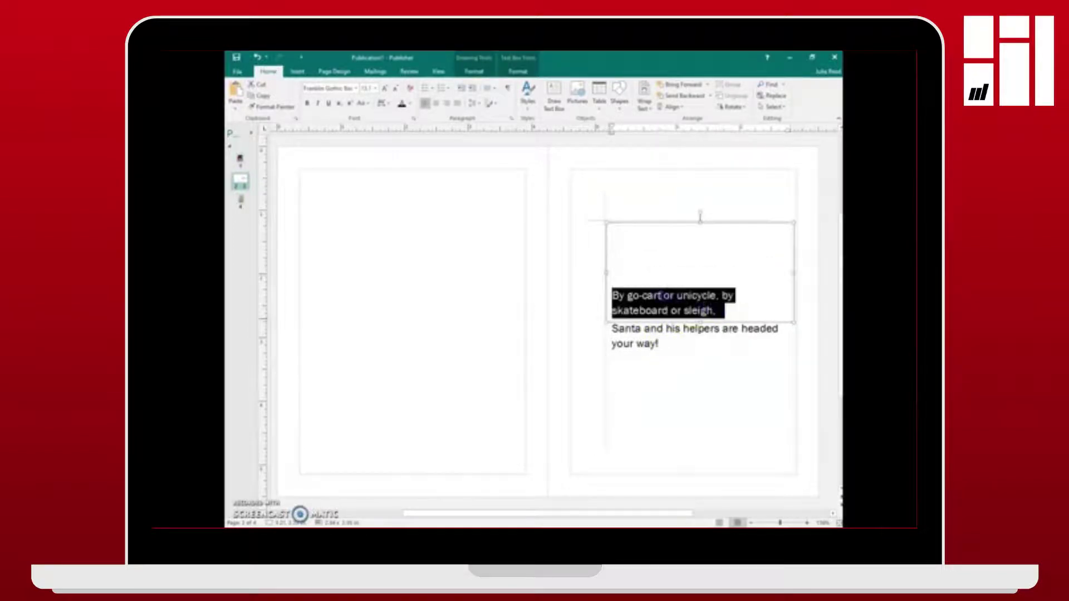
pyautogui.click(384, 88)
pyautogui.click(357, 88)
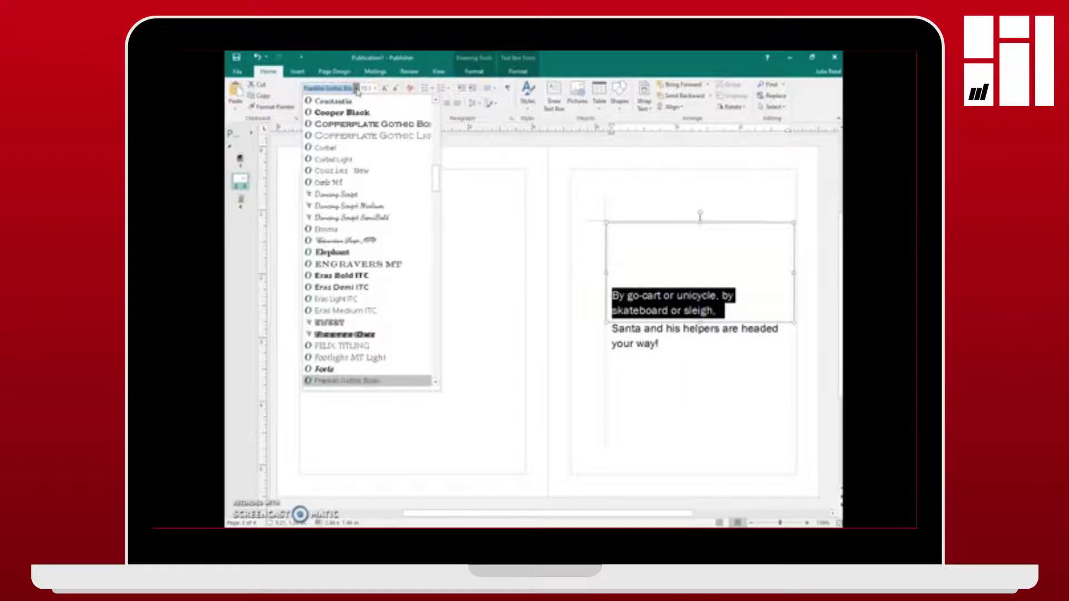
pyautogui.click(353, 346)
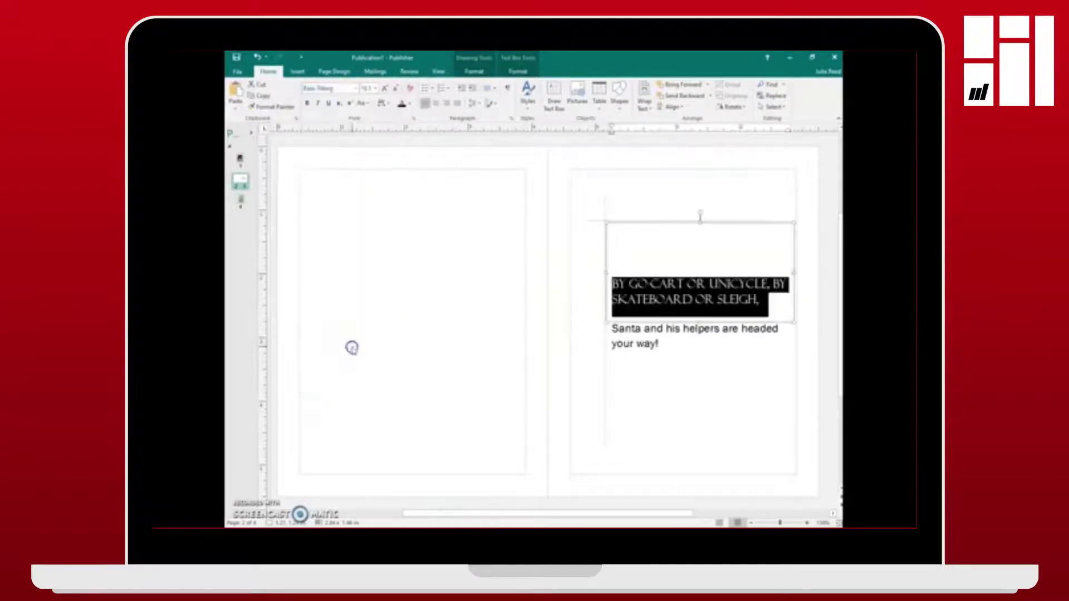
# Step: Set the second verse paragraph, "Santa and his helpers…", in Felix Titling
pyautogui.click(675, 341)
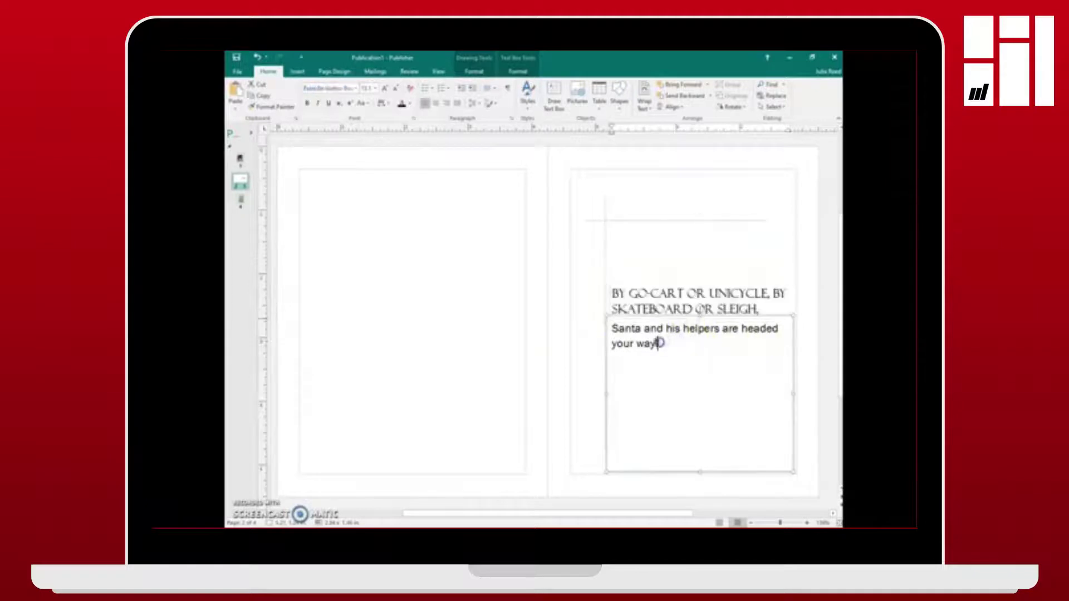
pyautogui.hotkey('ctrl', 'a')
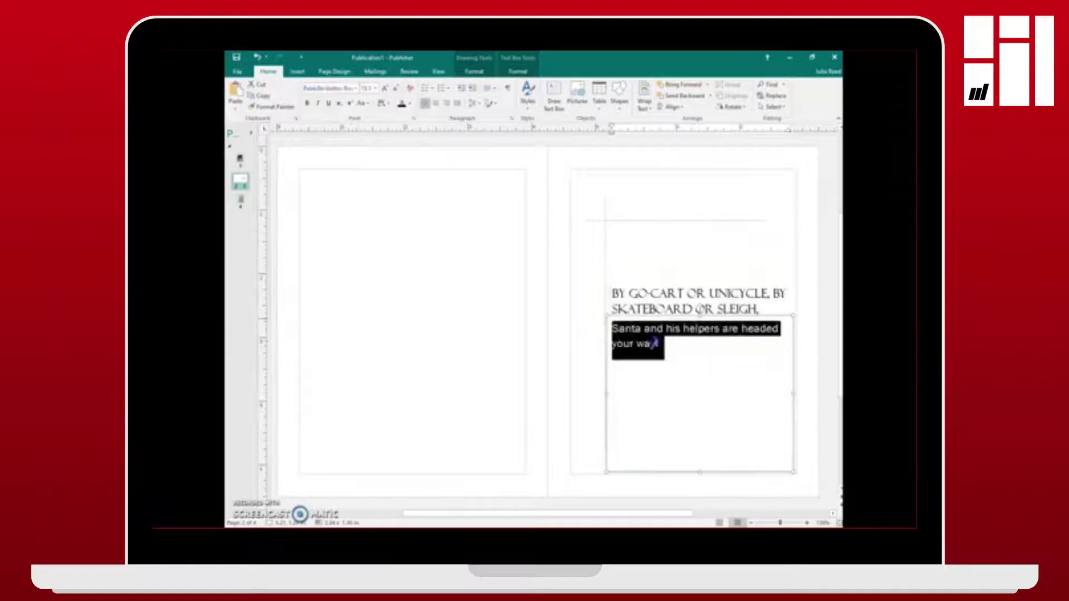
pyautogui.click(375, 88)
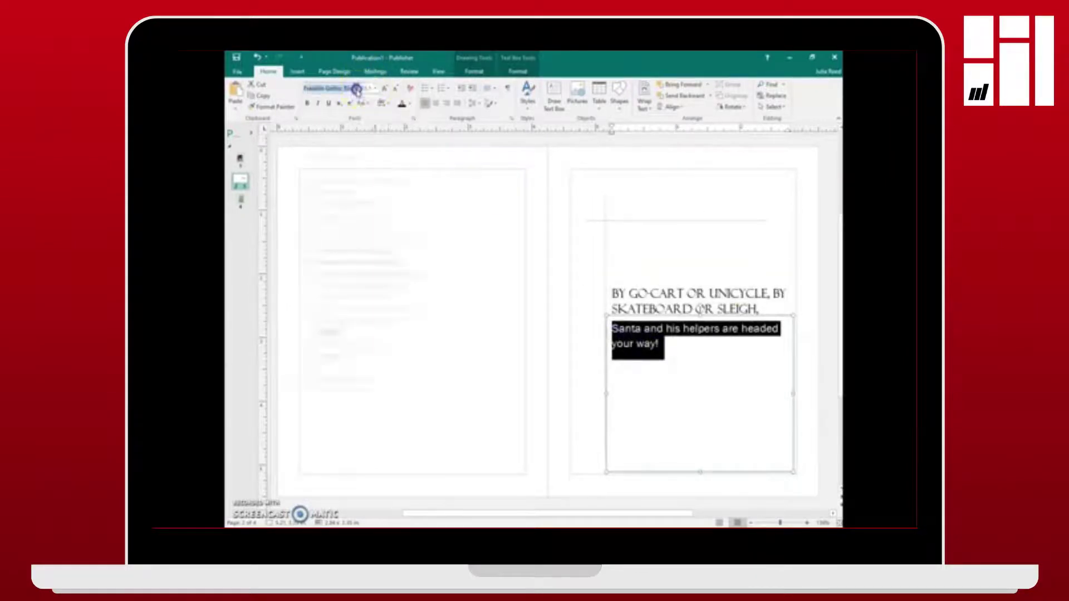
pyautogui.click(356, 88)
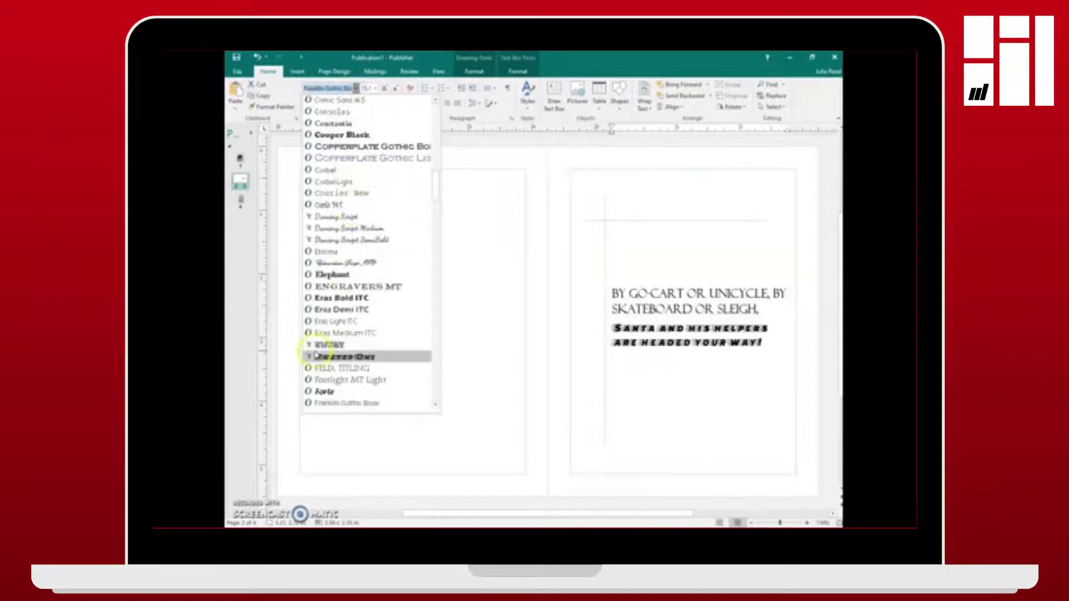
pyautogui.click(335, 368)
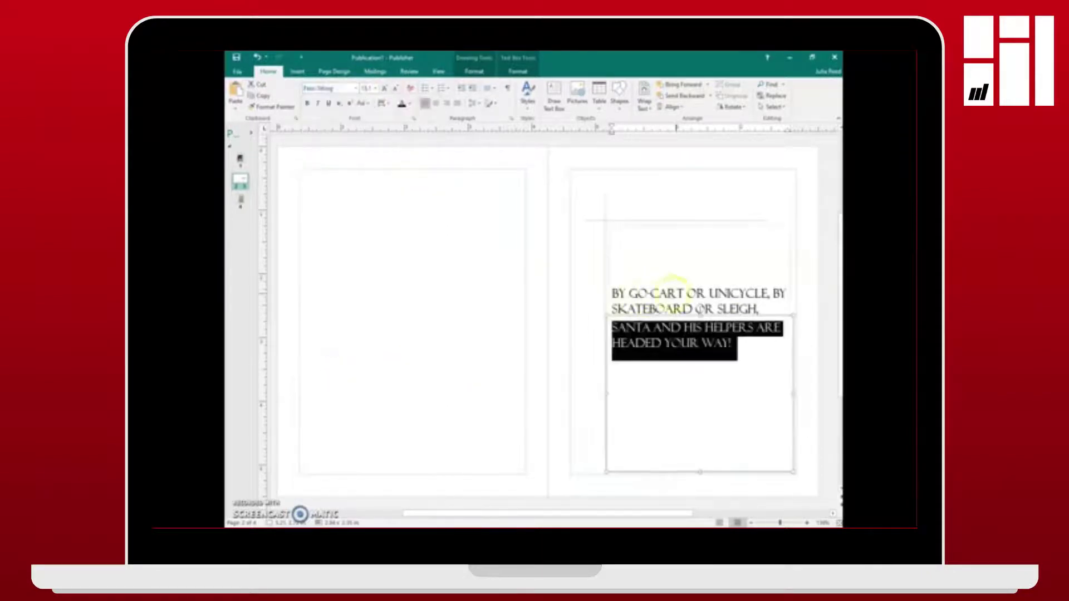
# Step: Colour the first verse paragraph, "By go-cart or unicycle…", dark red
pyautogui.tripleClick(751, 309)
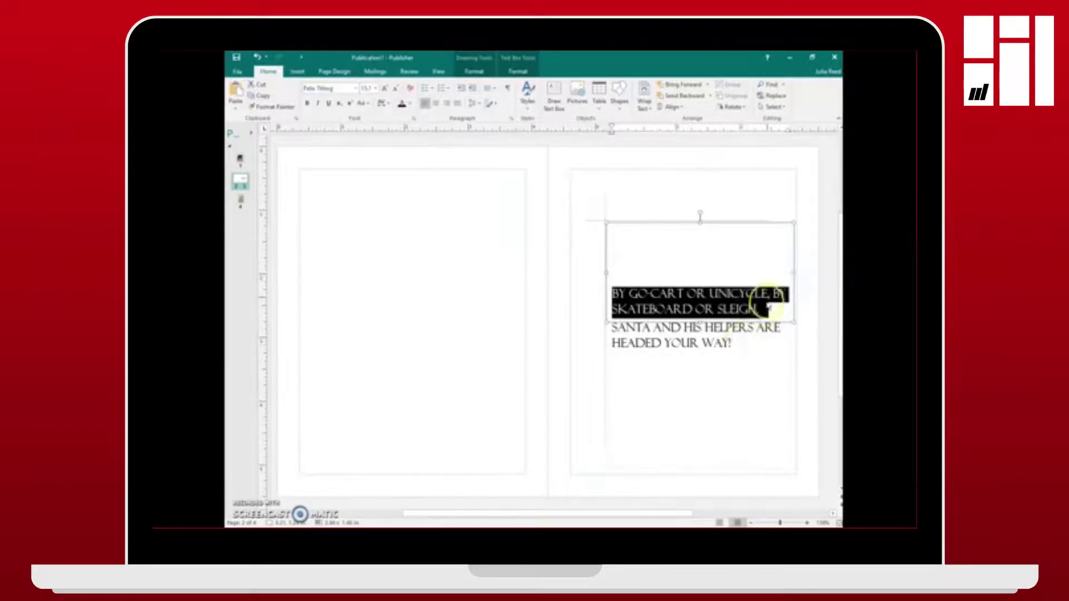
pyautogui.moveTo(768, 302); pyautogui.dragTo(740, 303)
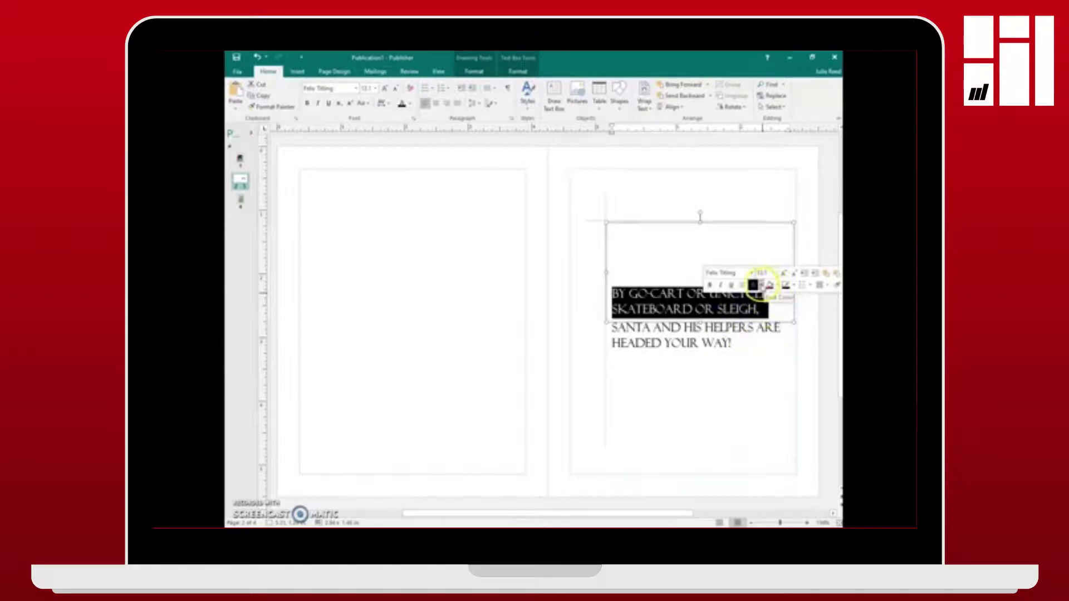
pyautogui.click(760, 286)
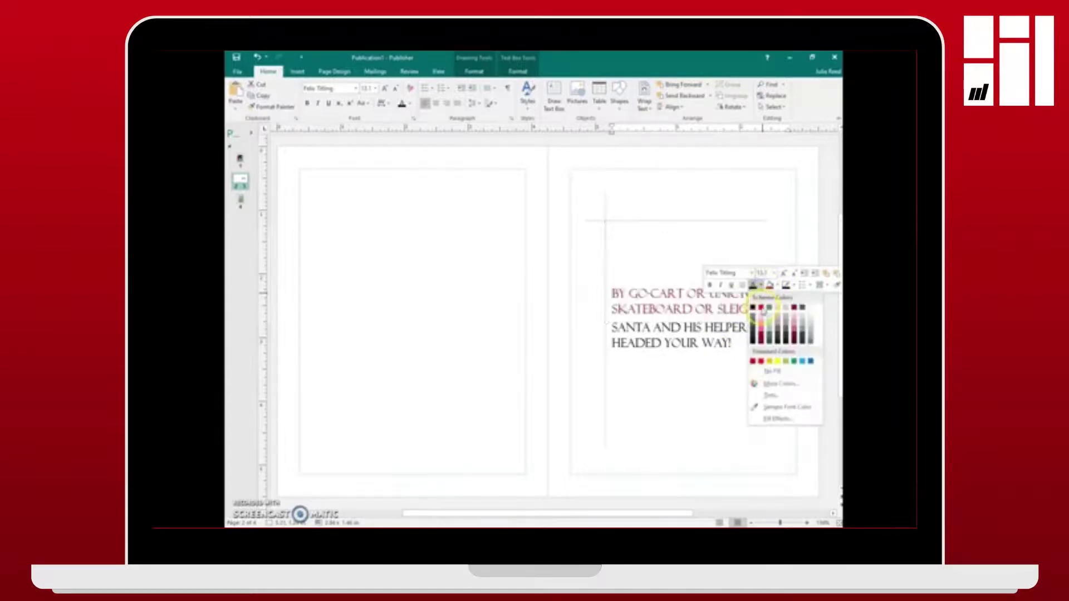
pyautogui.click(761, 307)
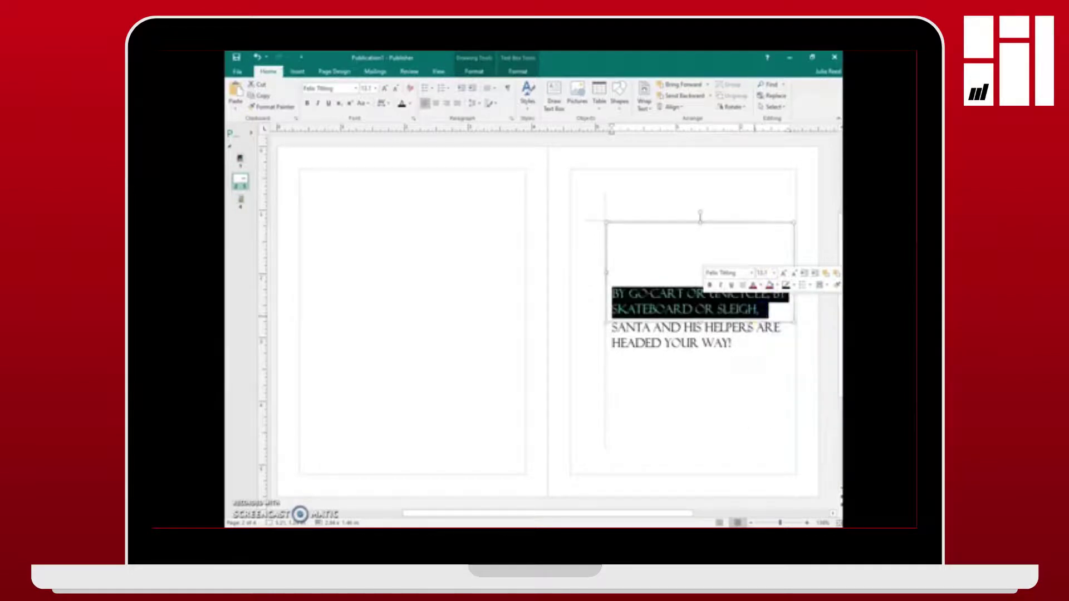
# Step: Colour the second verse paragraph dark green
pyautogui.click(737, 349)
pyautogui.tripleClick(733, 344)
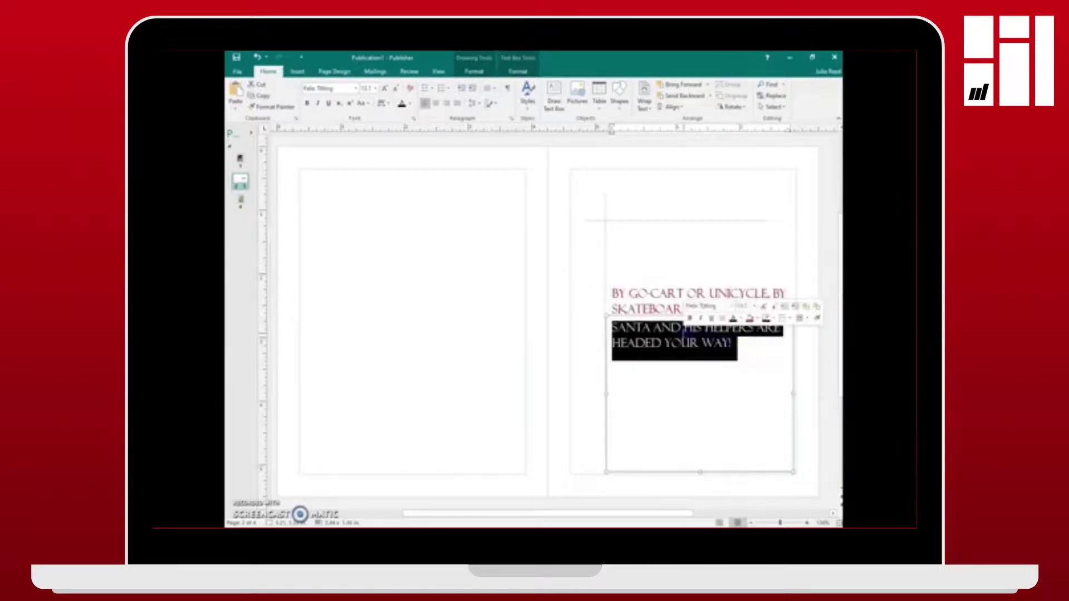
pyautogui.click(737, 318)
pyautogui.click(782, 341)
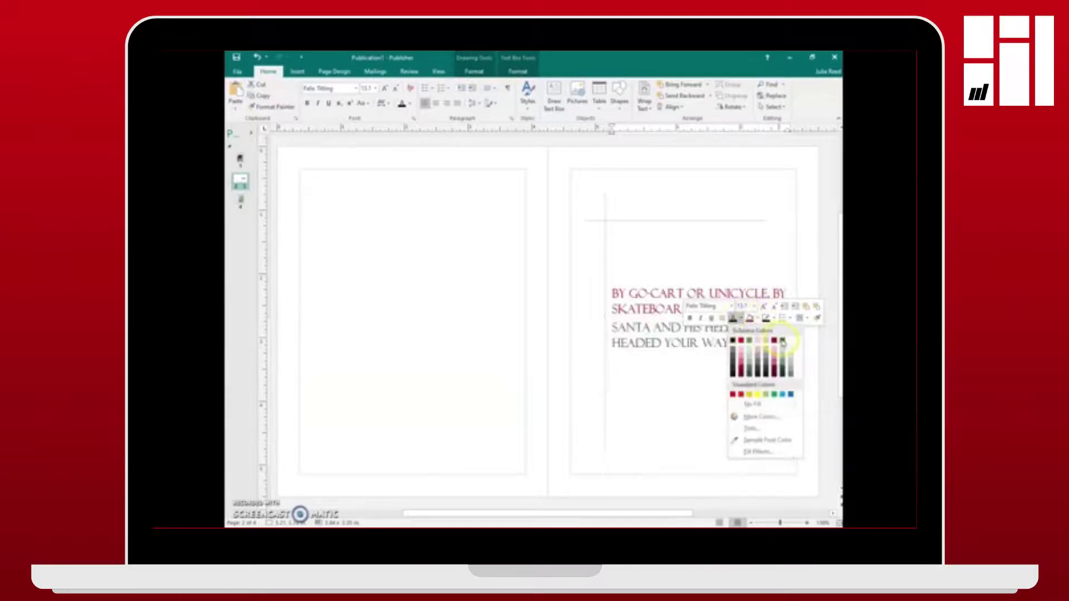
pyautogui.click(783, 341)
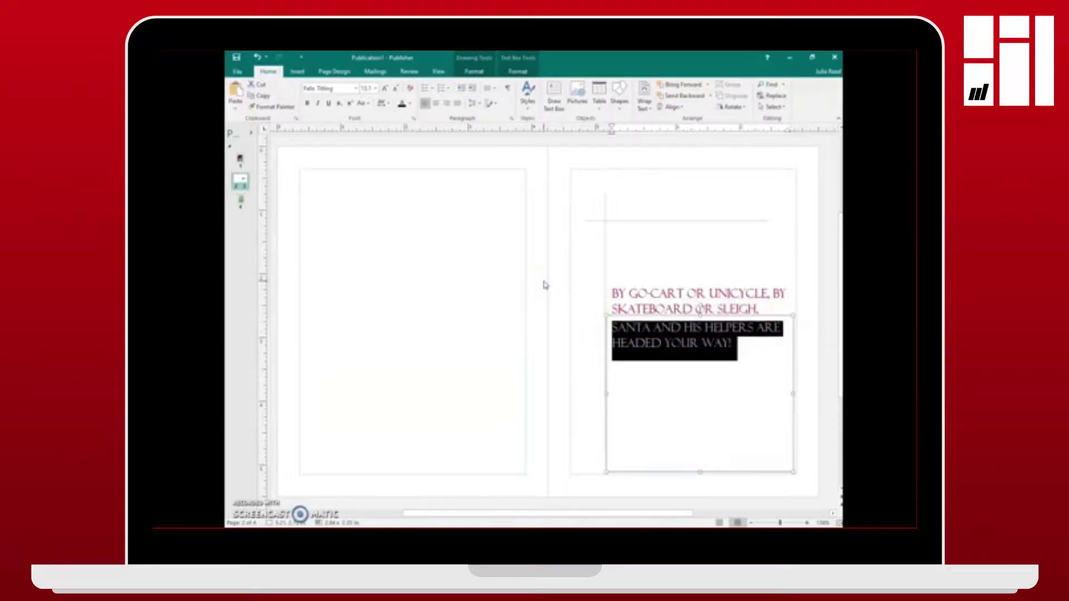
# Step: Insert an online 'christmas tree' picture with presents and place it on the left inside page
pyautogui.click(293, 72)
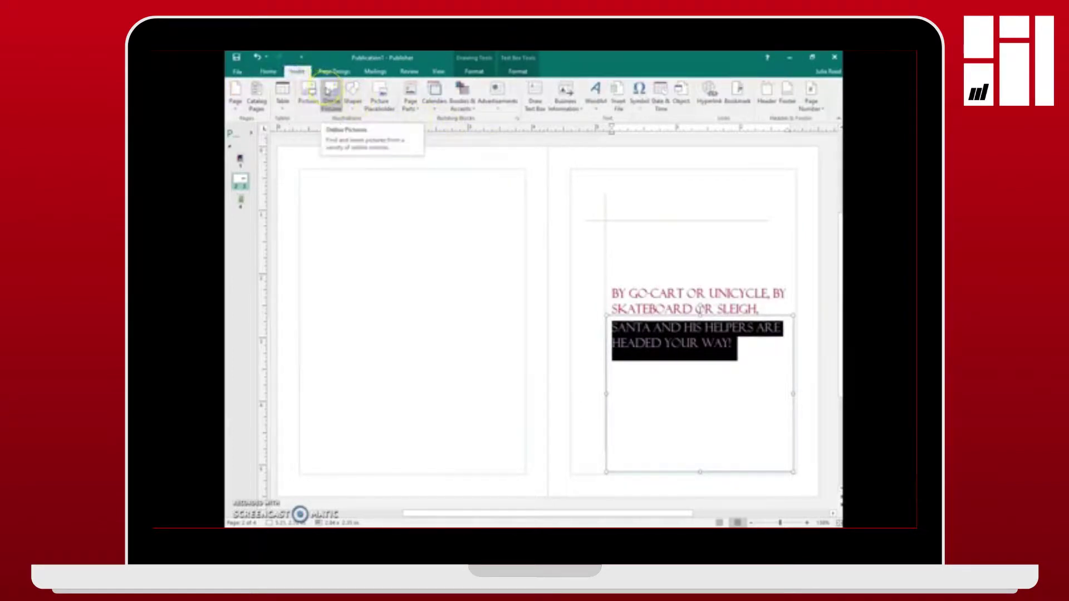
pyautogui.click(330, 90)
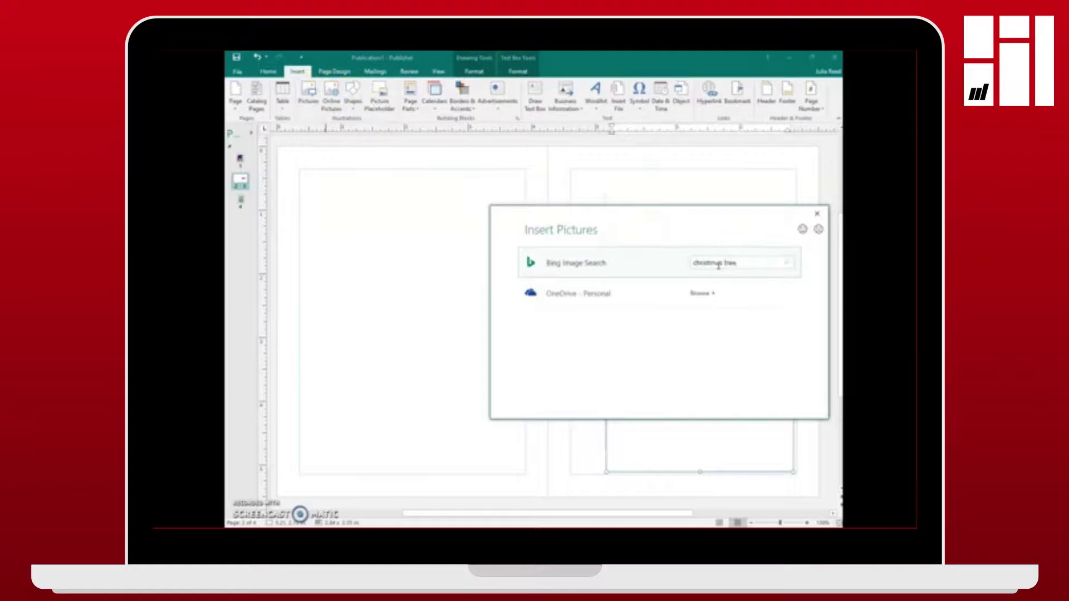
pyautogui.press('Return')
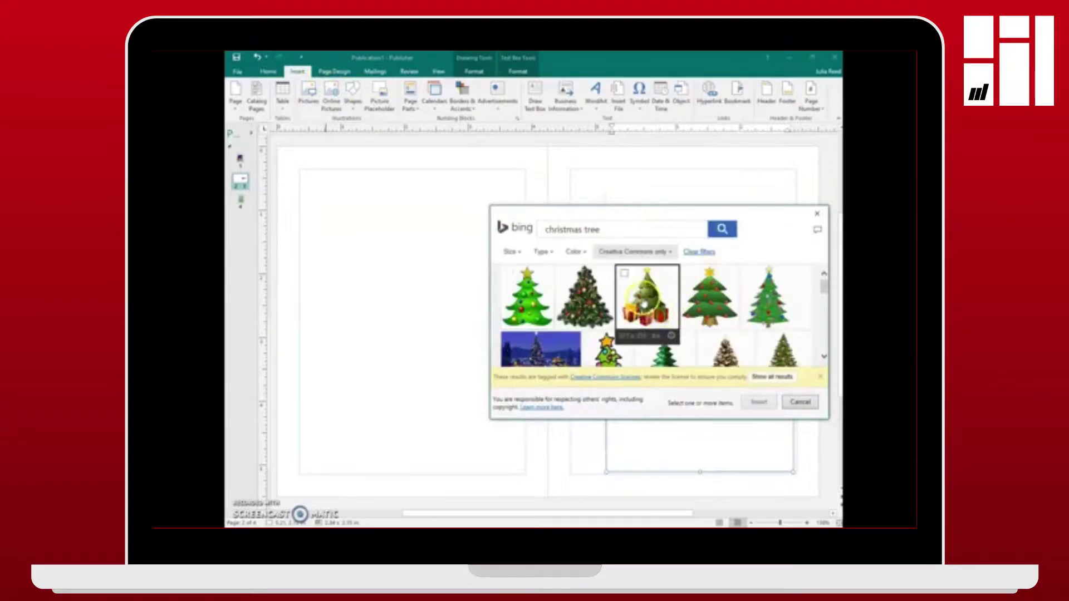
pyautogui.click(643, 304)
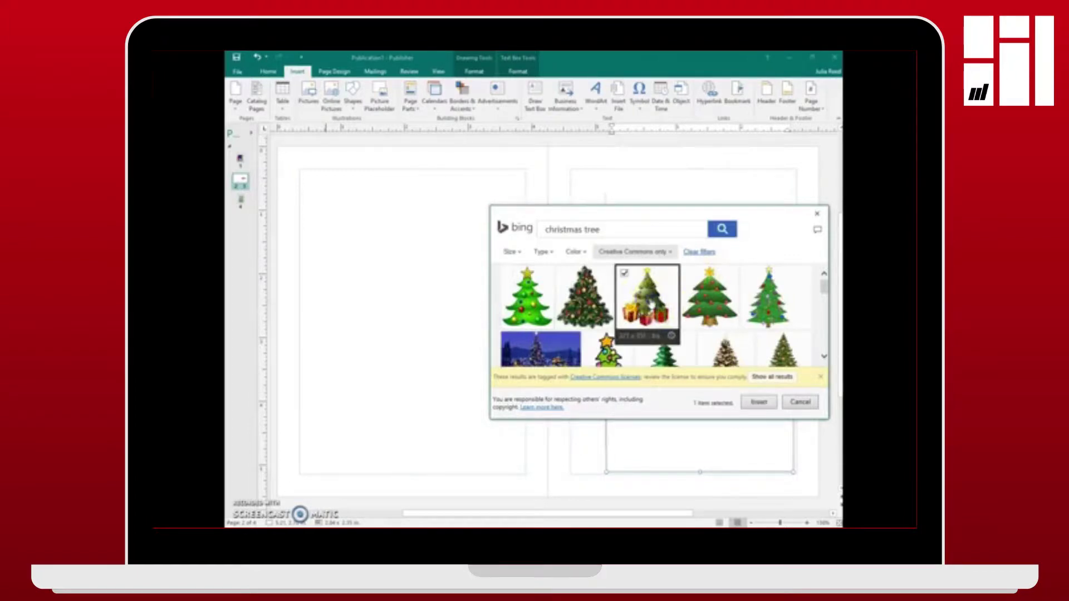
pyautogui.click(760, 402)
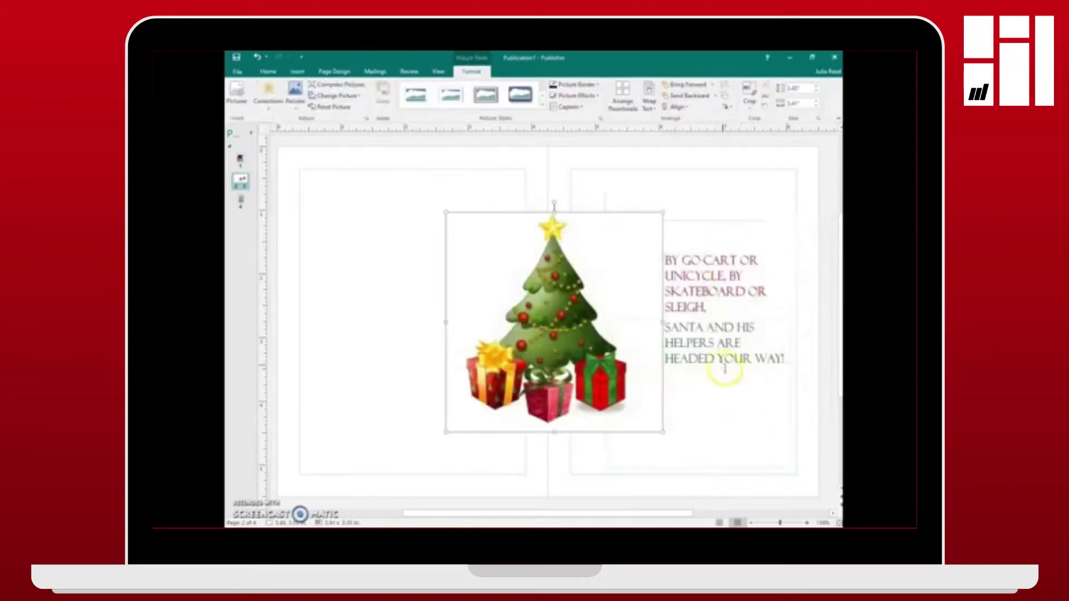
pyautogui.moveTo(608, 315); pyautogui.dragTo(451, 307)
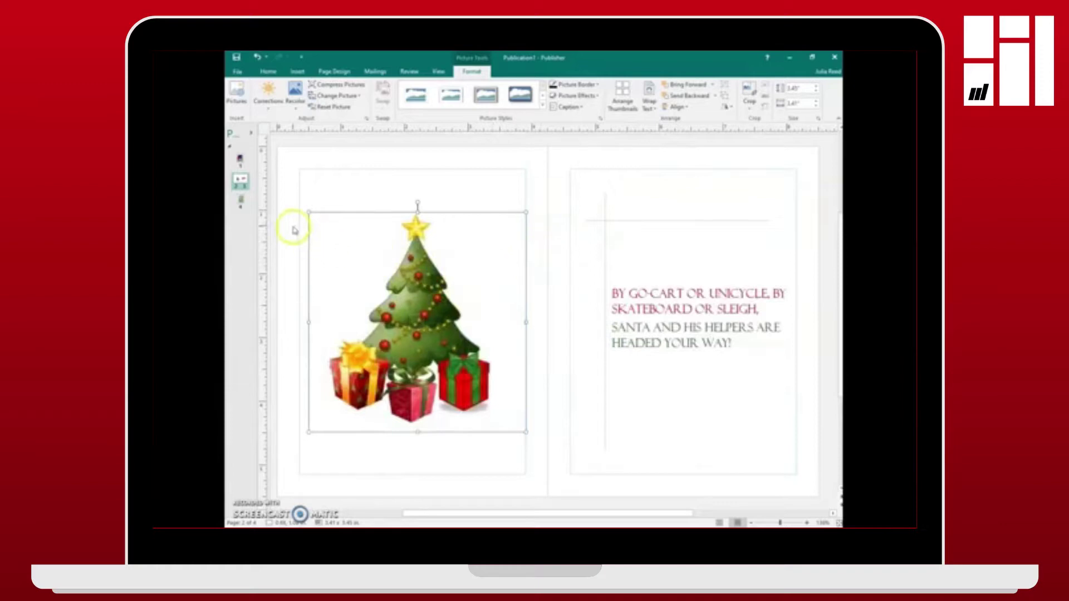
# Step: On the back page, replace the placeholder name under 'Made especially for you by:' with the maker's first name
pyautogui.click(239, 201)
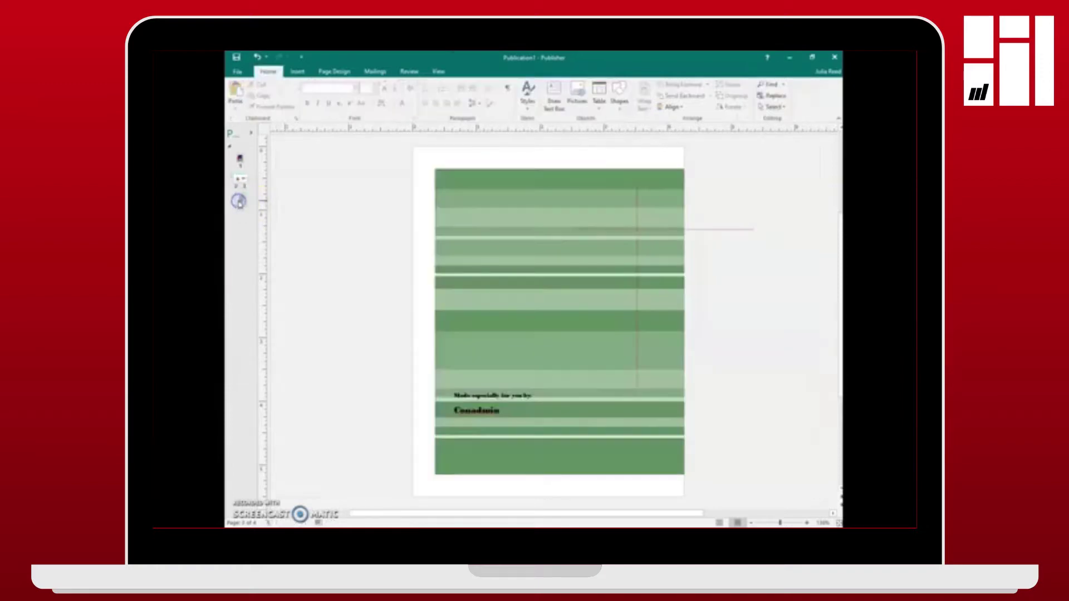
pyautogui.click(506, 411)
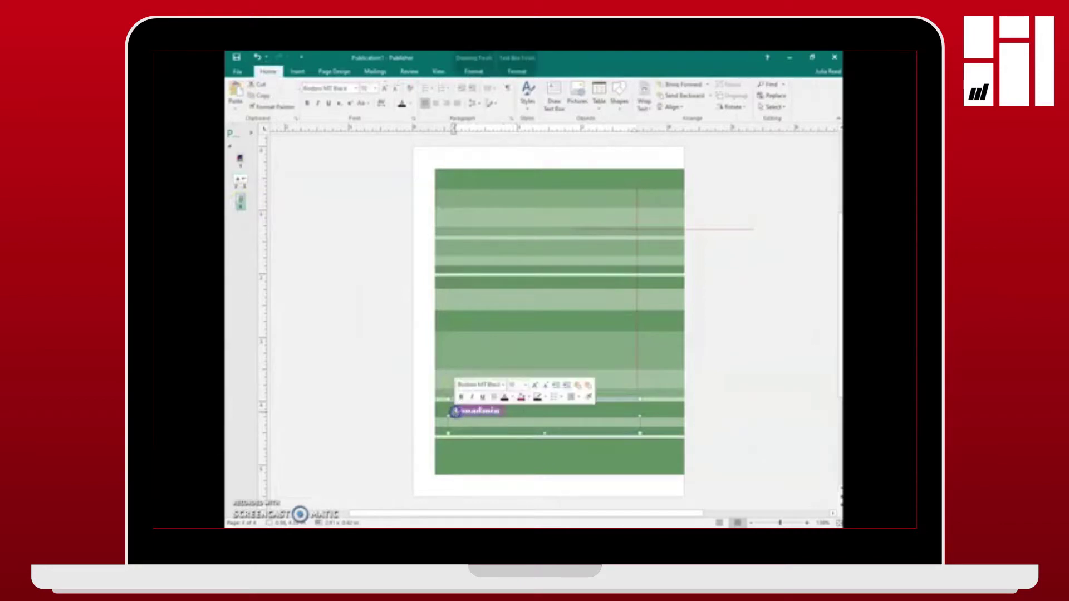
pyautogui.write('Julia')
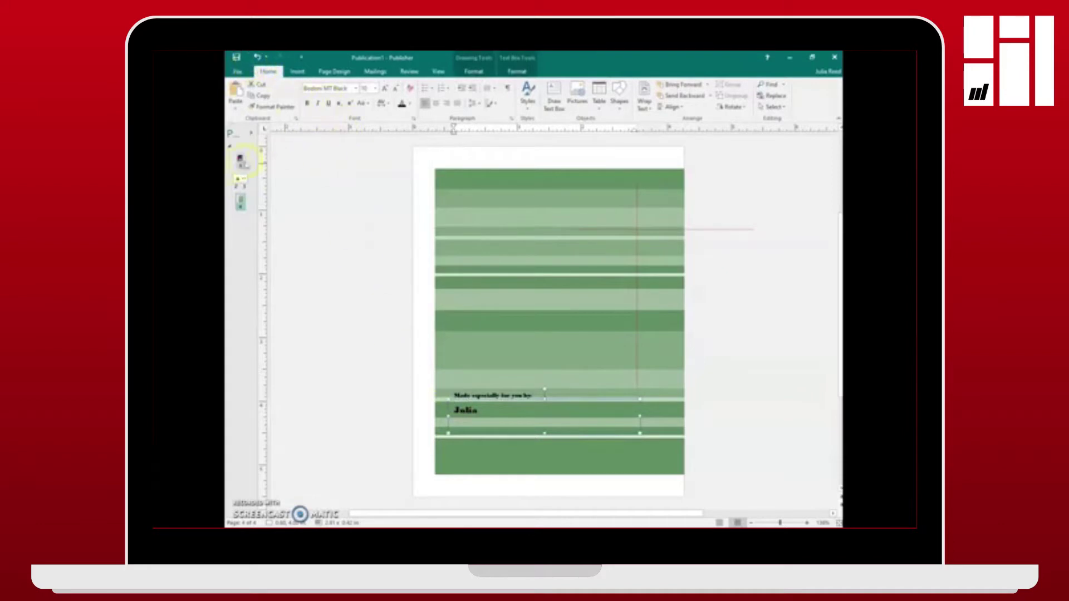
pyautogui.click(429, 317)
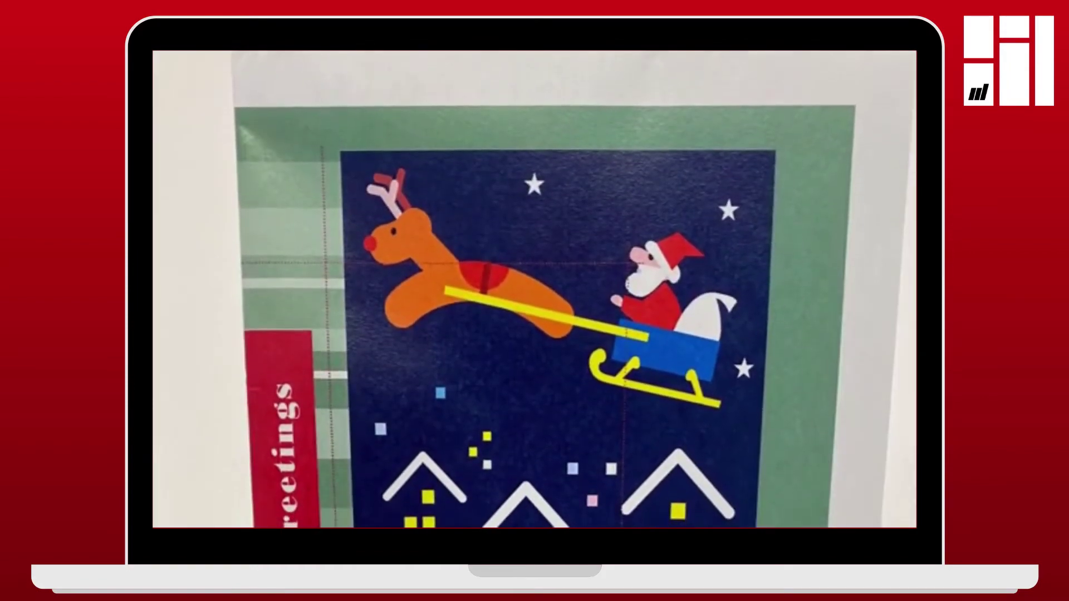